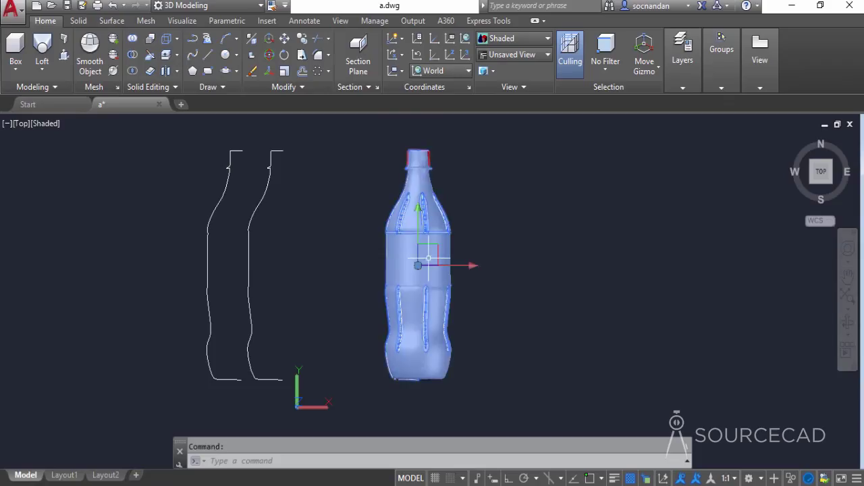
Hide the selected 3D bottle model so that only the reference image and profile curves are displayed
right_click(484, 234)
mouse_move(527, 227)
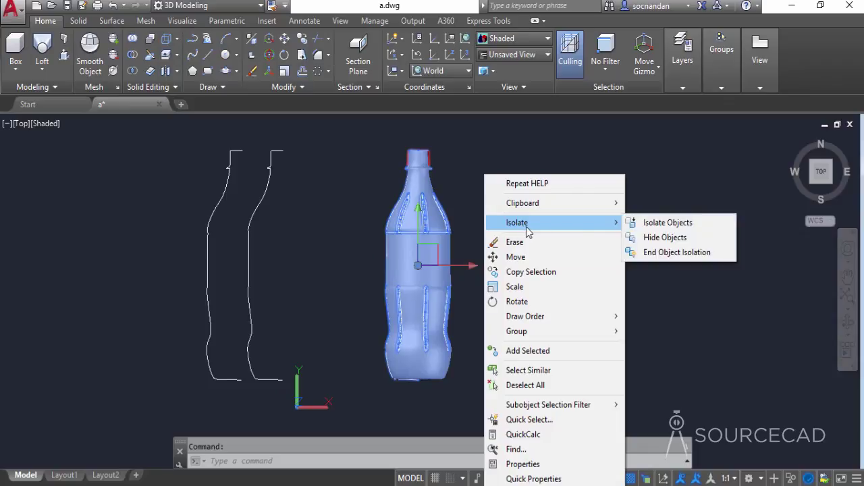
left_click(659, 238)
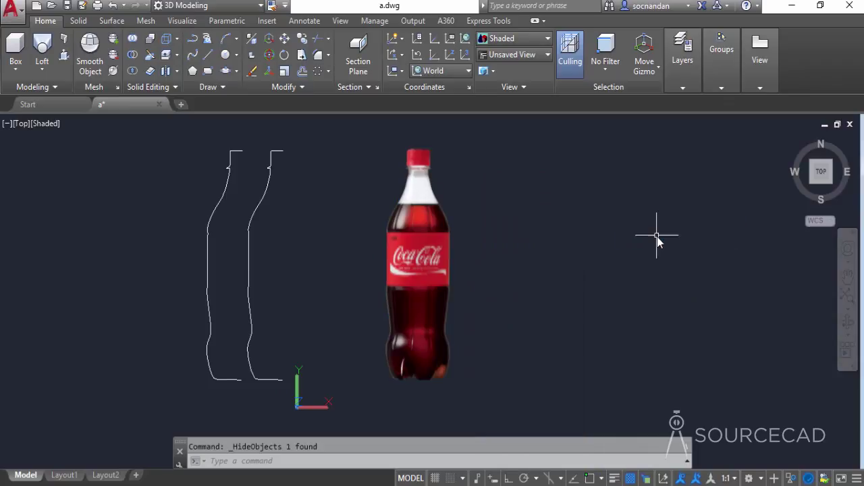
Draw an arch-shaped fit-point spline tracing the groove between the feet at the bottle image's base, ending just below the base
scroll(398, 378, "up", 6)
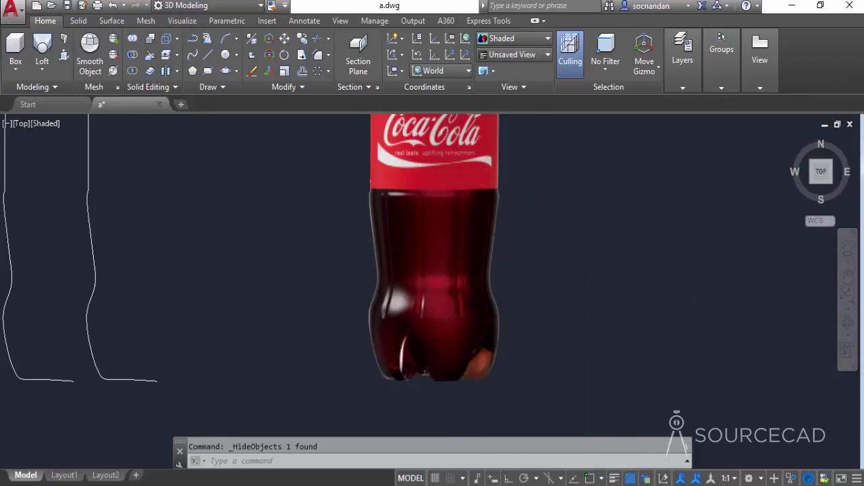
middle_click_drag(422, 377, 380, 361)
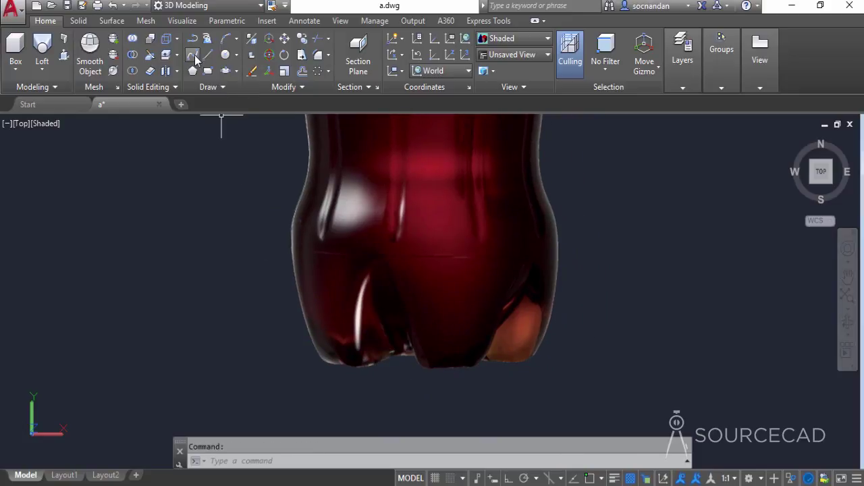
left_click(205, 68)
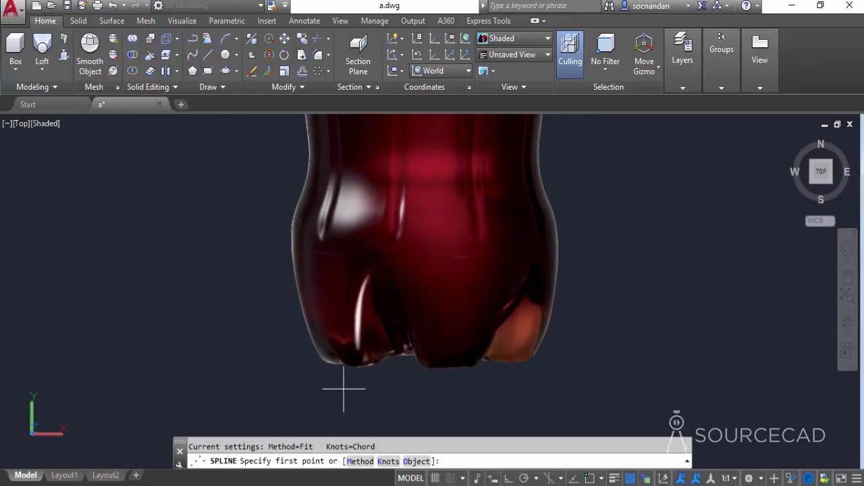
left_click(358, 354)
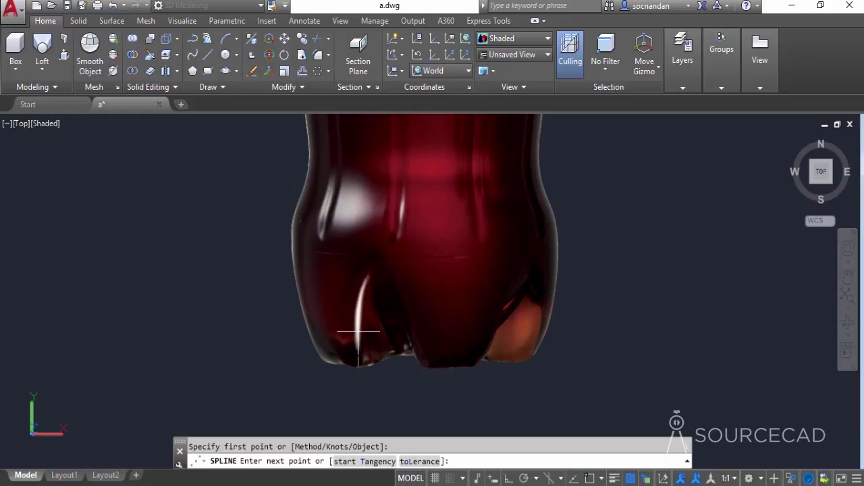
left_click(357, 330)
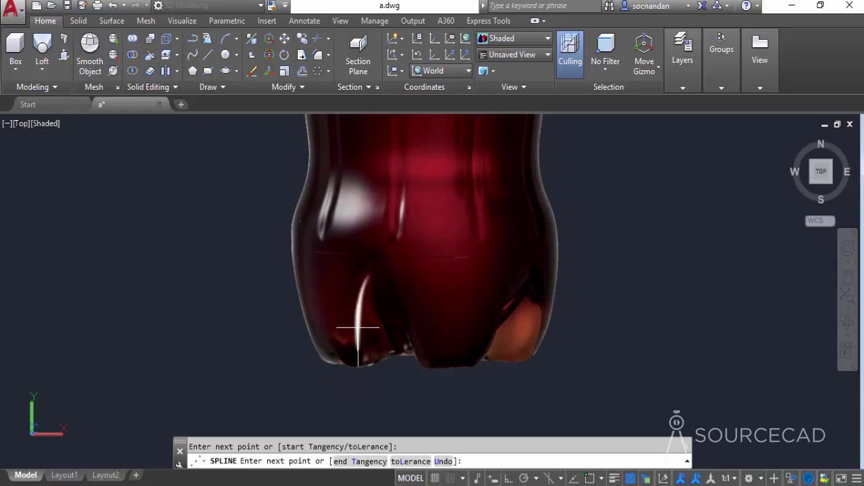
left_click(367, 278)
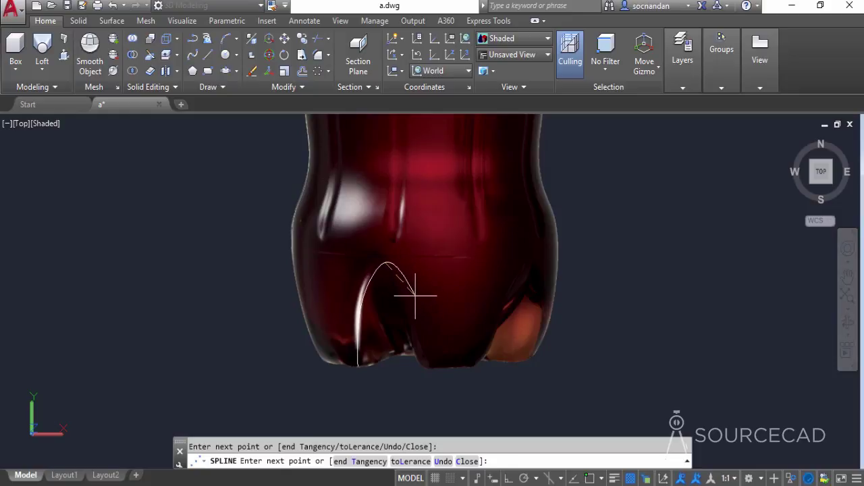
left_click(429, 377)
key("Return")
Stretch the arch spline's left endpoint straight down to just below the bottle's base
left_click(357, 361)
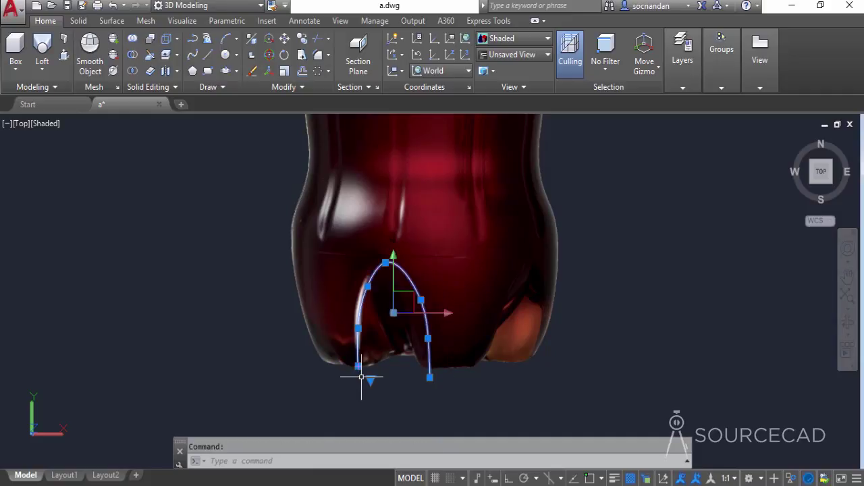
left_click(359, 366)
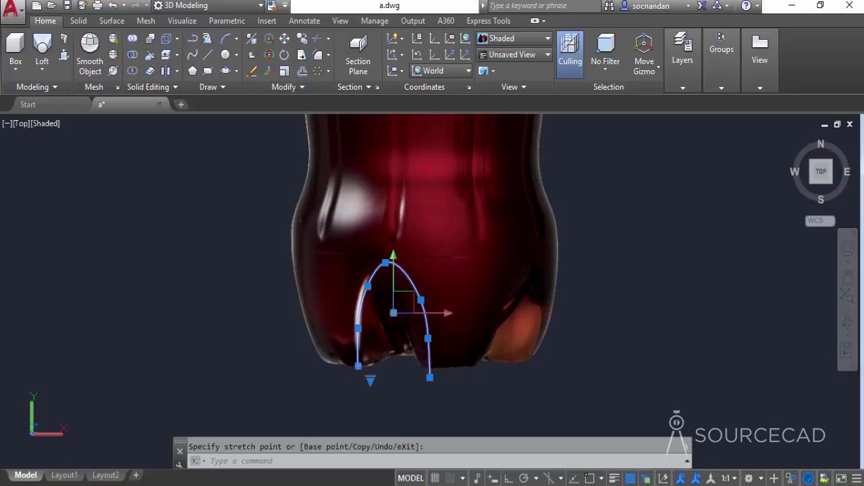
left_click(359, 380)
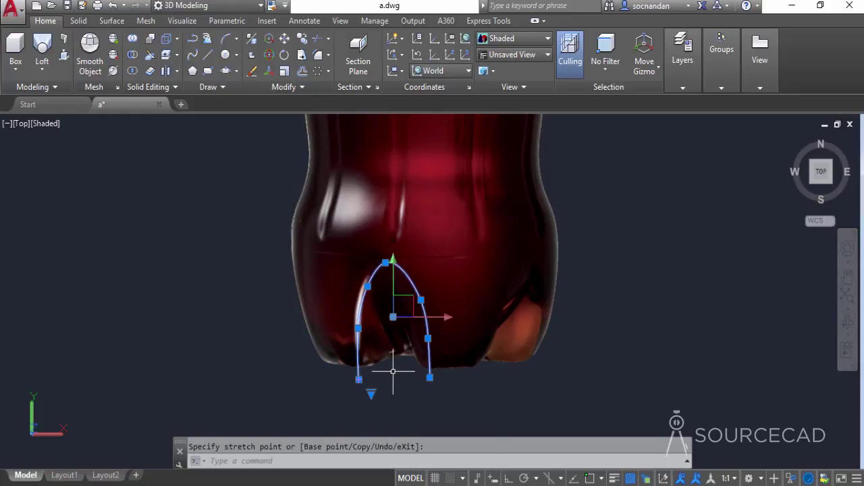
key("Escape")
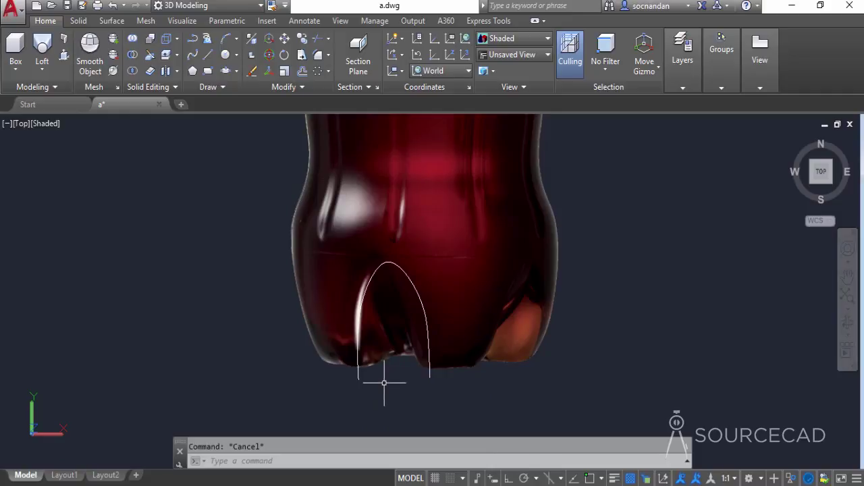
Turn on polar tracking and draw a horizontal line just below the bottle's base, crossing both legs of the arch spline
left_click(208, 55)
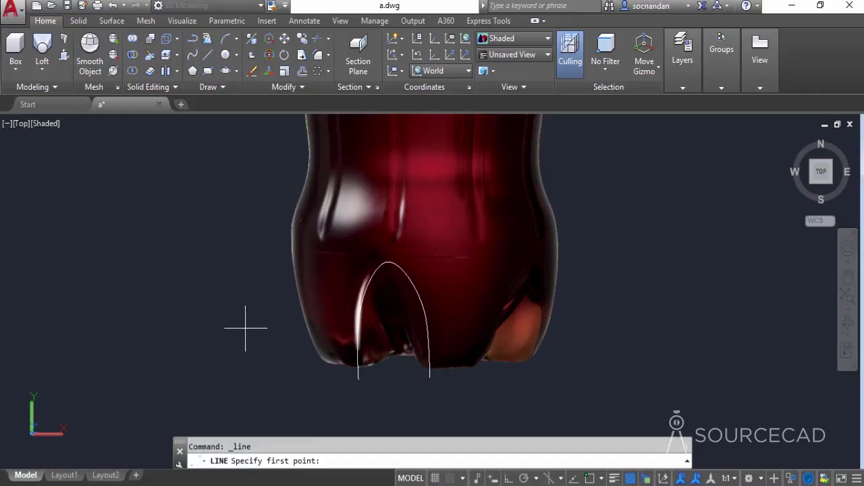
left_click(302, 374)
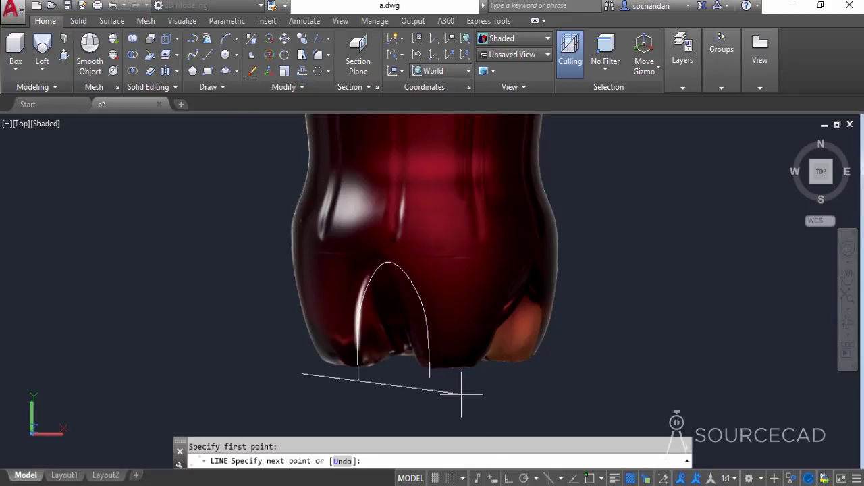
left_click(524, 478)
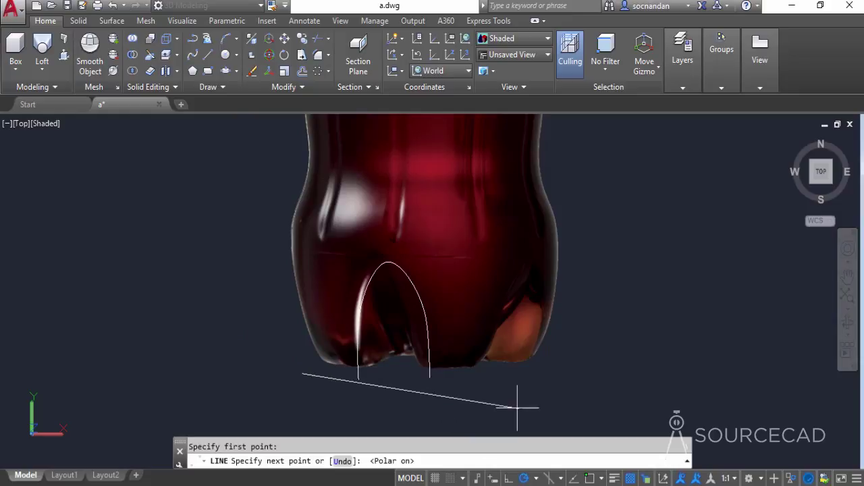
left_click(493, 374)
key("Return")
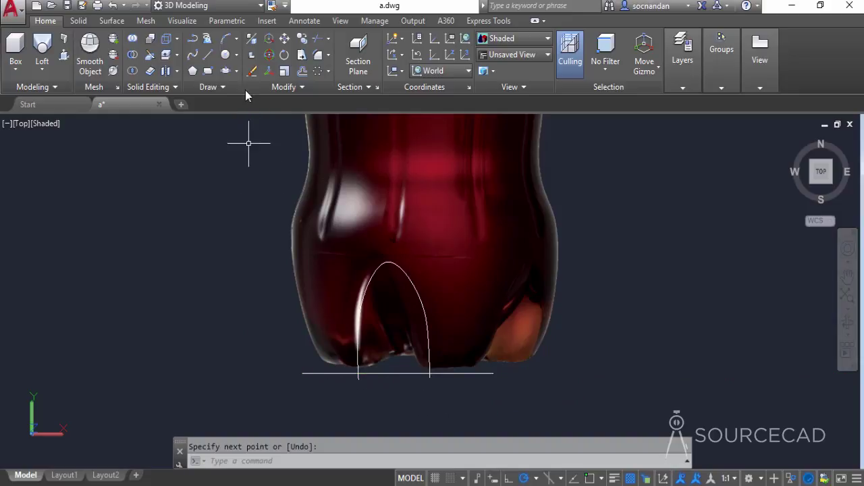
Trim both arch spline ends that extend below the horizontal line, and erase the line
left_click(318, 39)
key("Return")
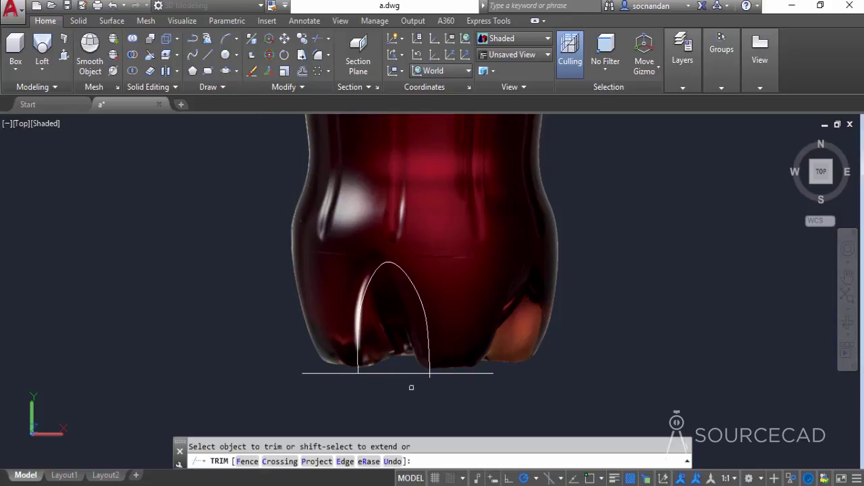
right_click(206, 250)
left_click(228, 254)
left_click(328, 372)
right_click(193, 285)
left_click(203, 243)
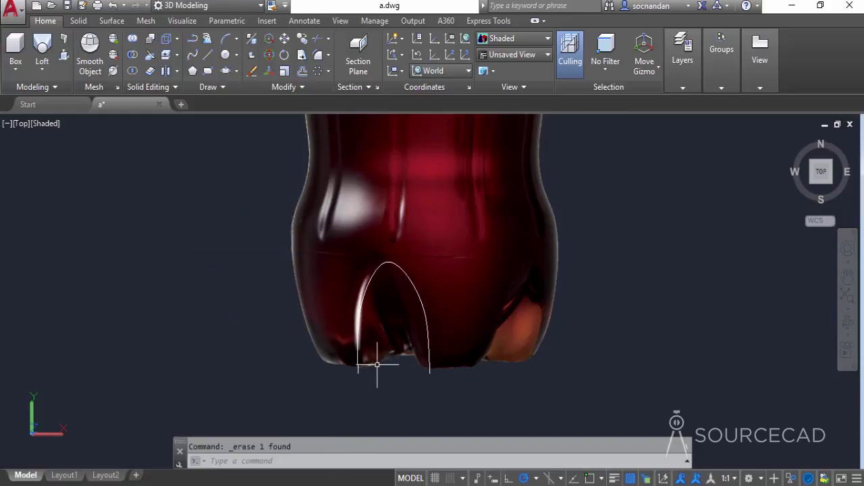
Switch to the Back view and align the UCS to that view
scroll(512, 311, "down", 6)
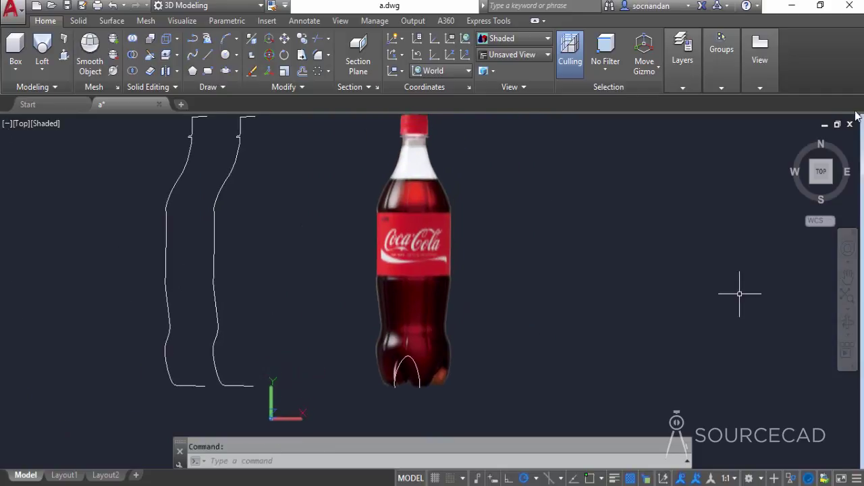
mouse_move(825, 176)
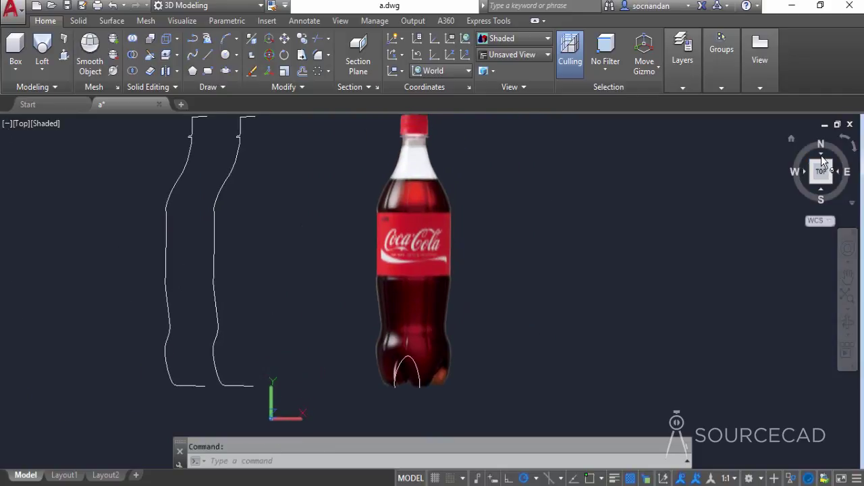
left_click(822, 157)
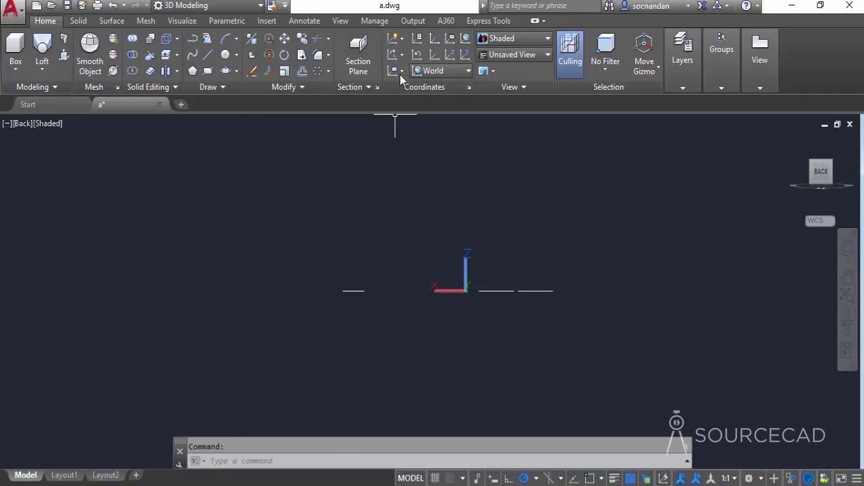
left_click(401, 72)
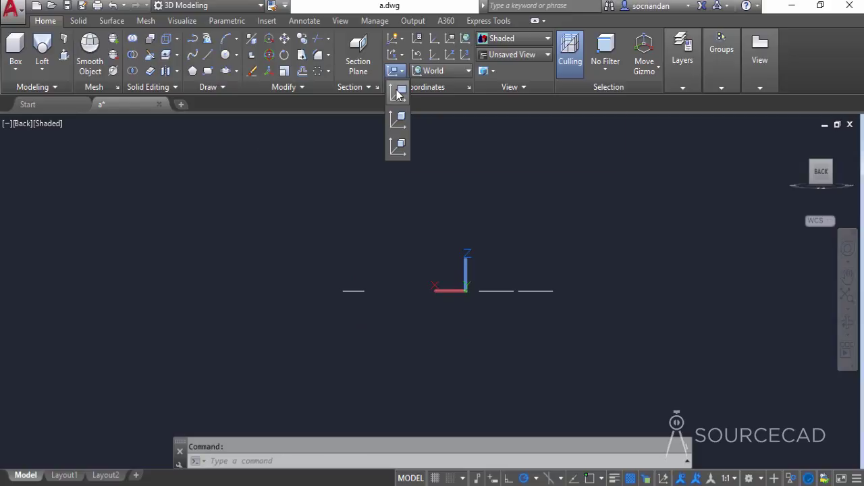
left_click(398, 92)
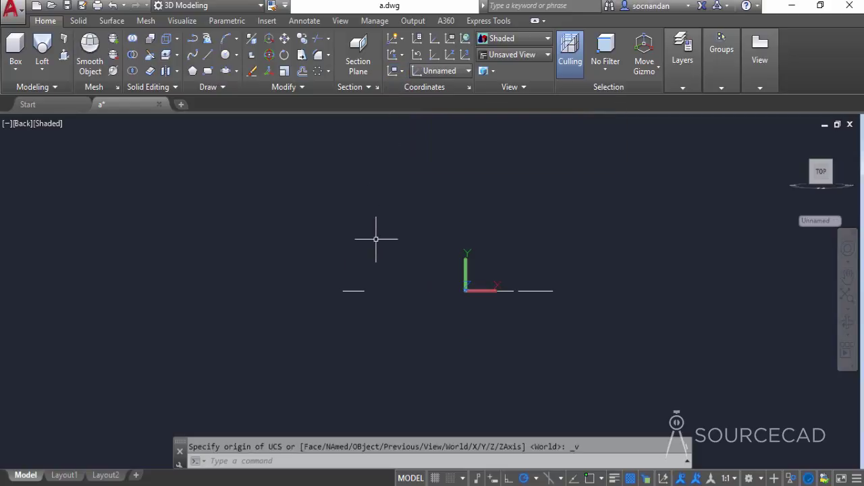
Use Free Orbit to expose the arch spline and move the UCS origin onto its lower endpoint with object snap on
left_click(847, 351)
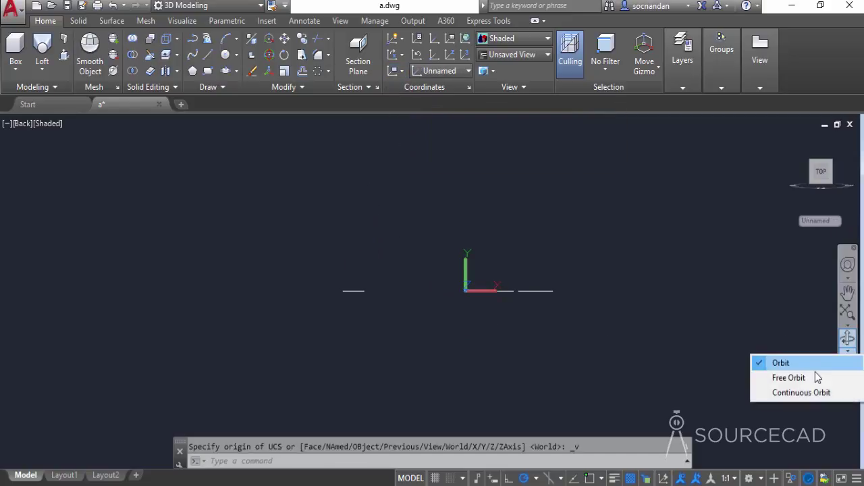
left_click(789, 377)
left_click_drag(444, 293, 375, 200)
right_click(388, 203)
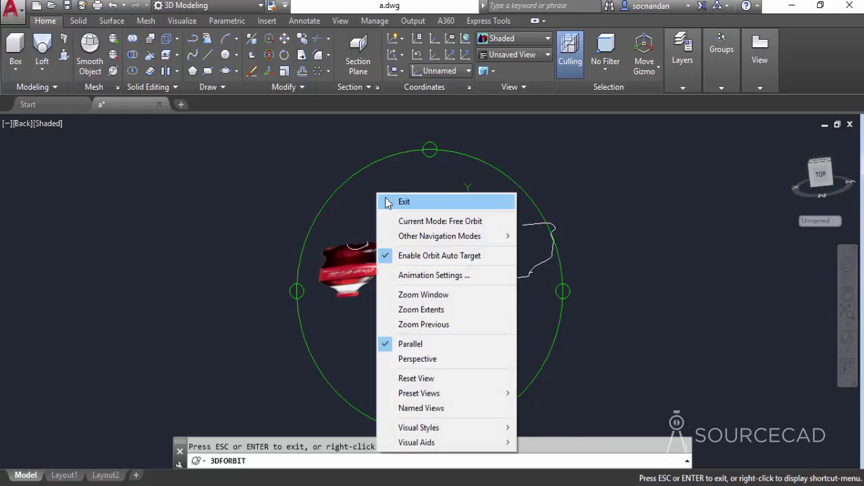
left_click(387, 203)
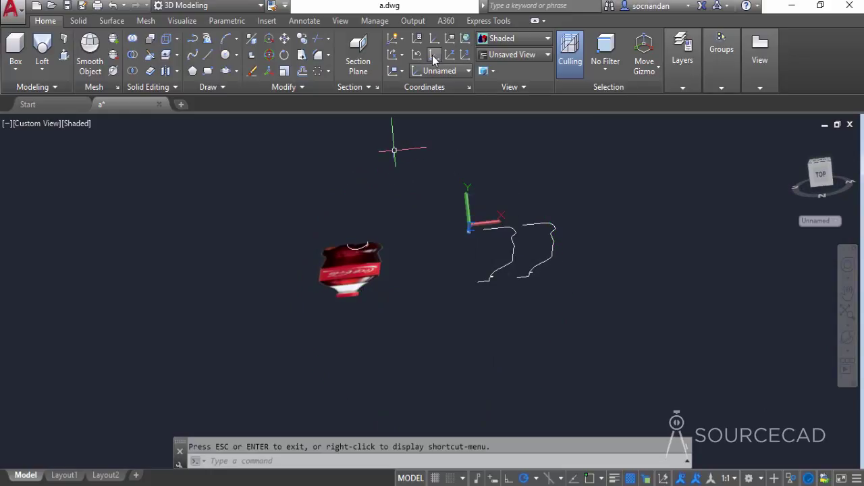
left_click(432, 56)
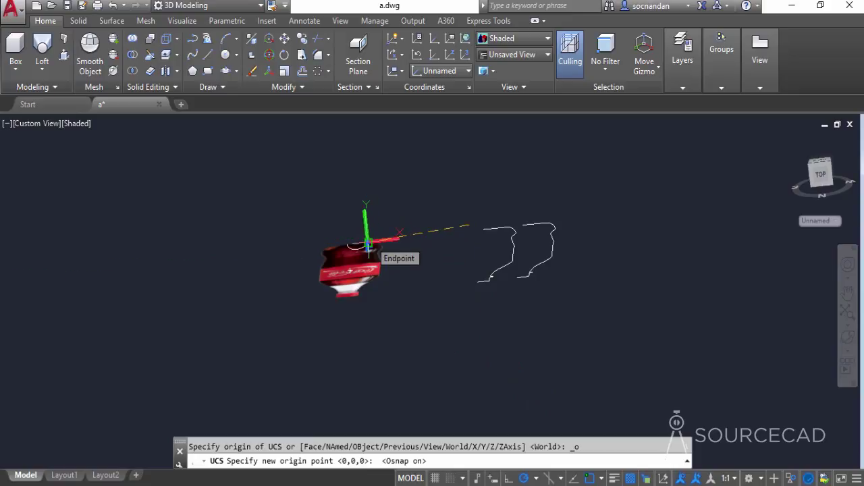
left_click(369, 239)
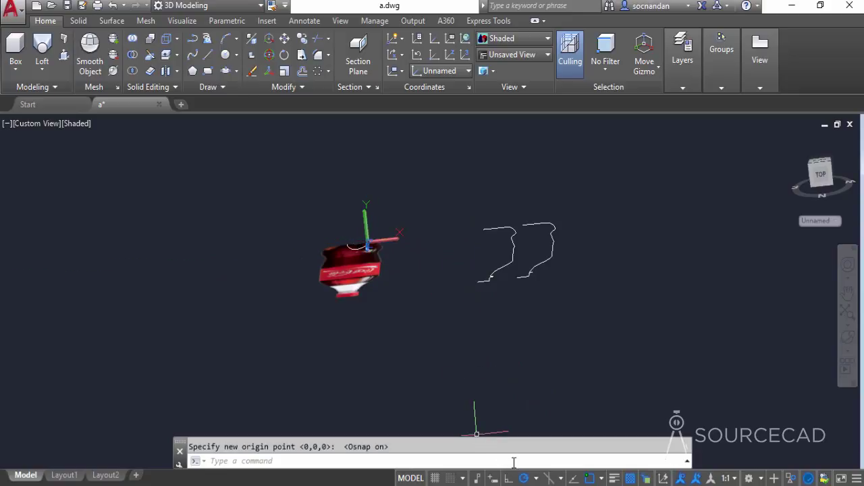
In the plan view of the new UCS with polar tracking off, draw a U-shaped spline joining the arch spline's two endpoints
left_click(825, 177)
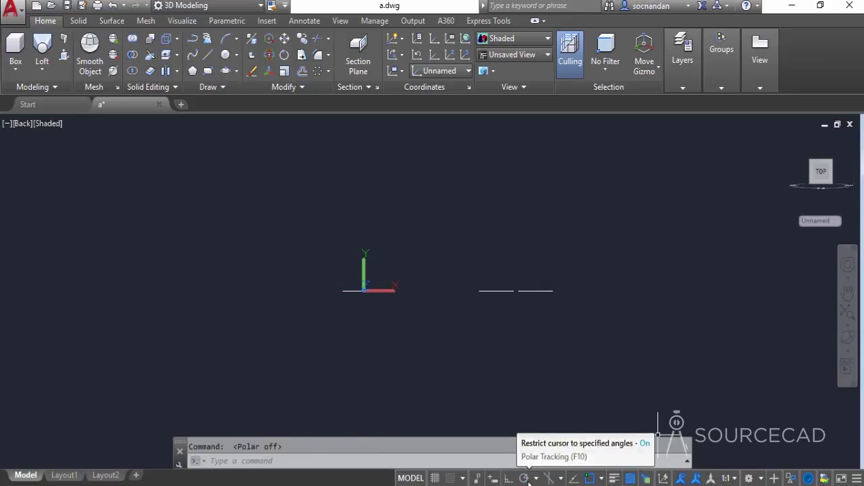
middle_click_drag(372, 299, 348, 283, "shift")
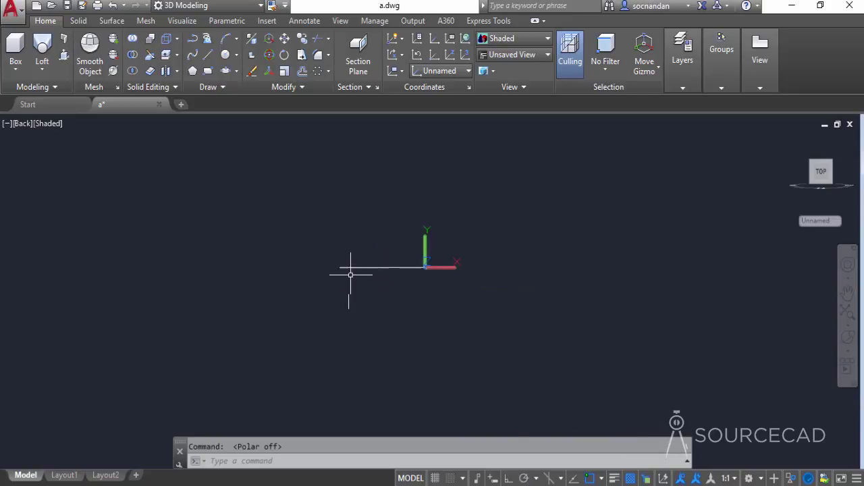
left_click(193, 55)
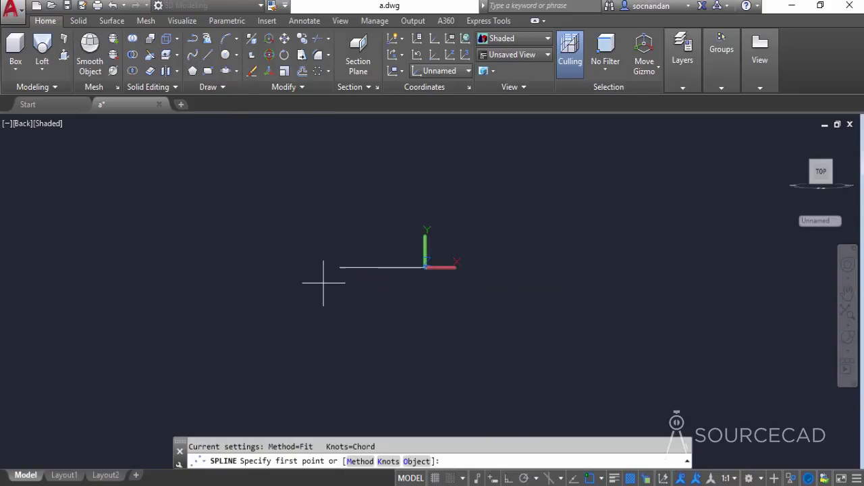
left_click(339, 267)
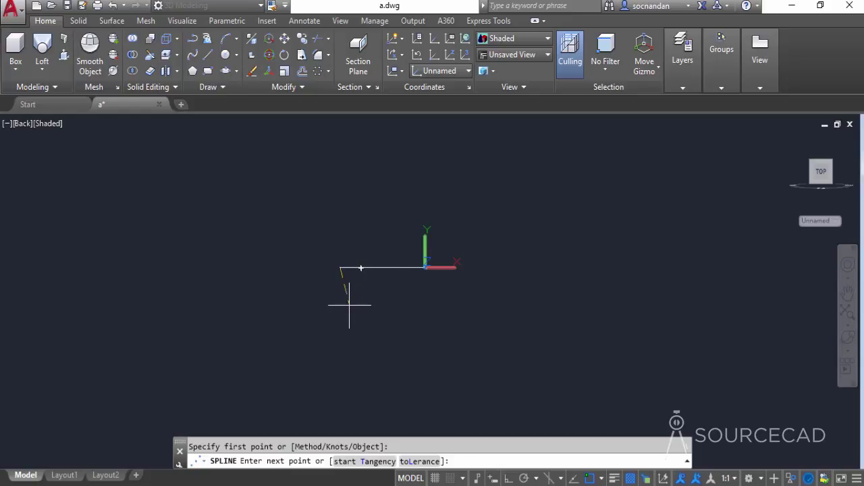
left_click(350, 306)
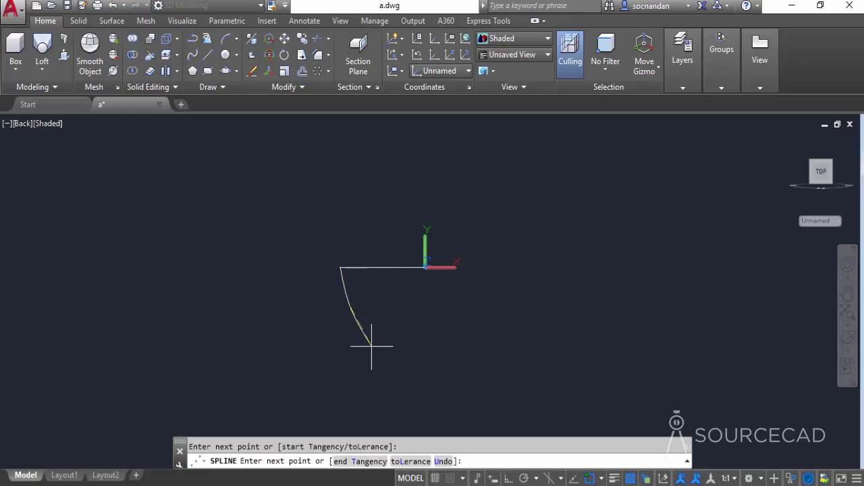
left_click(381, 346)
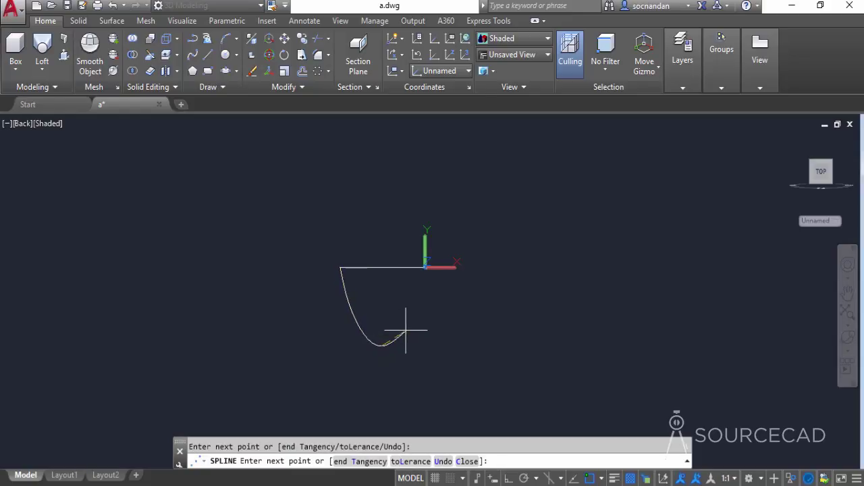
left_click(425, 268)
key("Return")
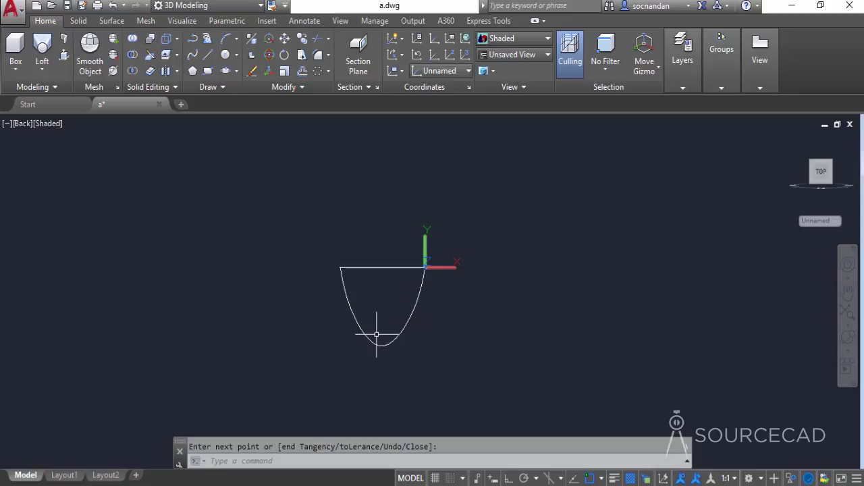
Return to the top view of the current UCS and end object isolation to bring back the hidden bottle solid
left_click(848, 337)
mouse_move(432, 264)
left_mouse_down()
mouse_move(425, 274)
mouse_move(426, 251)
mouse_move(452, 239)
left_mouse_up()
right_click(475, 221)
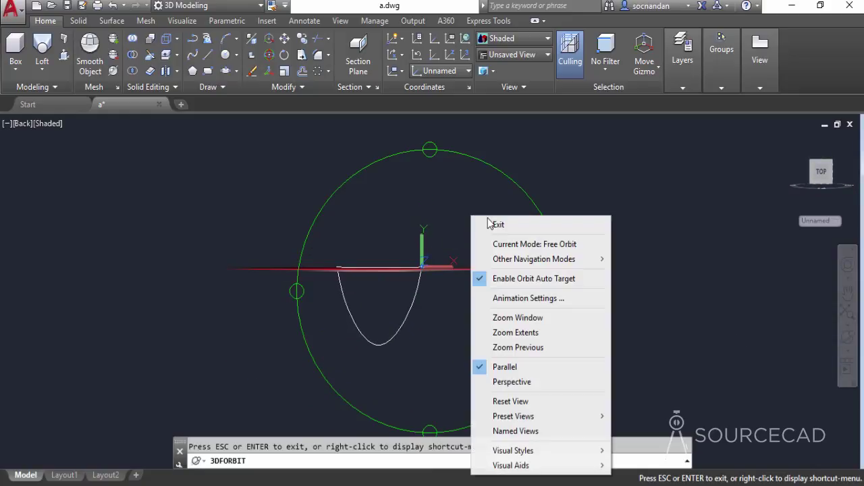
left_click(480, 225)
scroll(533, 297, "down", 3)
scroll(513, 308, "down", 2)
middle_click_drag(513, 309, 473, 310)
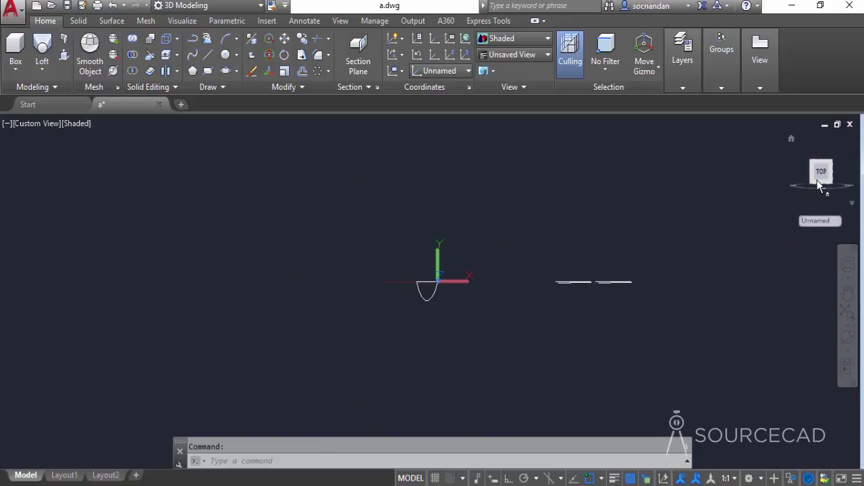
left_click(822, 174)
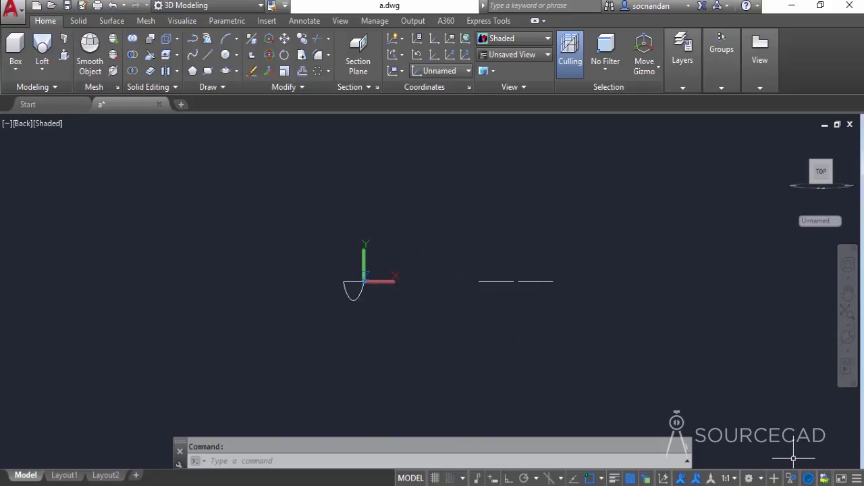
left_click(792, 478)
left_click(791, 478)
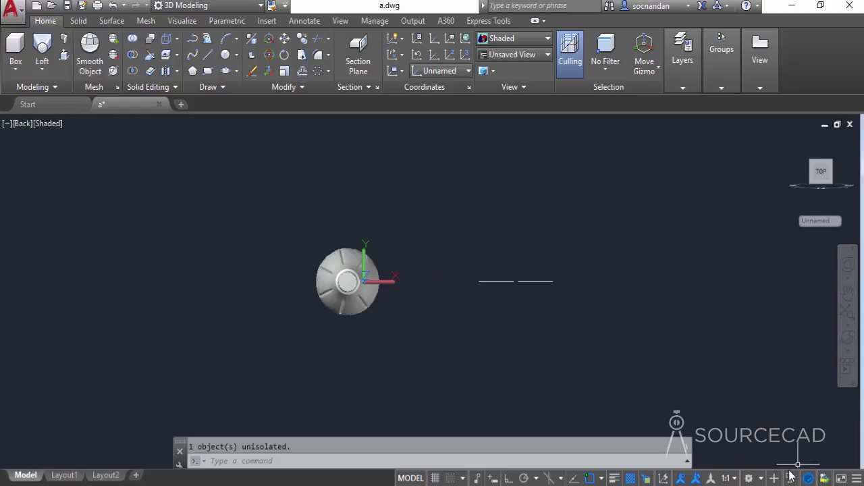
Set the visual style to X-Ray to compare the spline profiles with the bottle solid
left_click(363, 291)
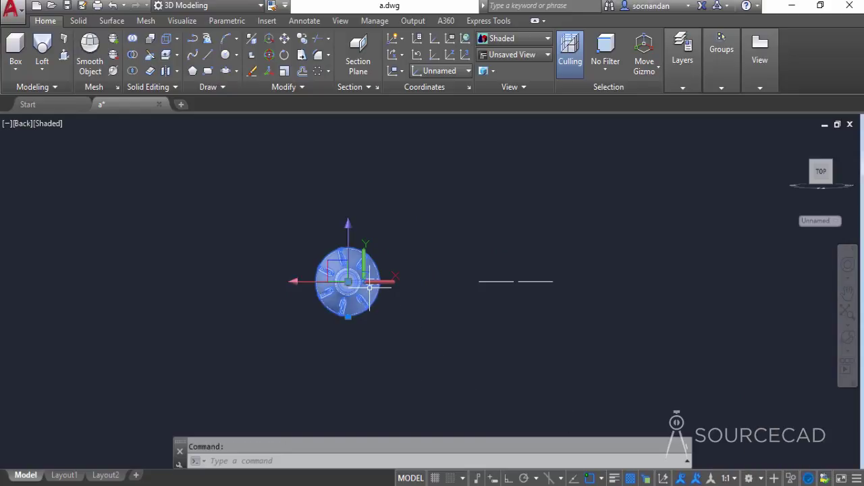
left_click(519, 41)
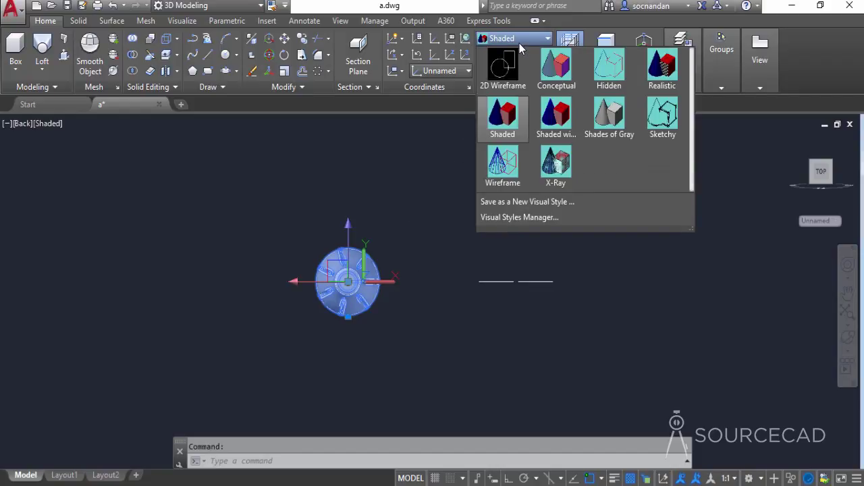
left_click(556, 162)
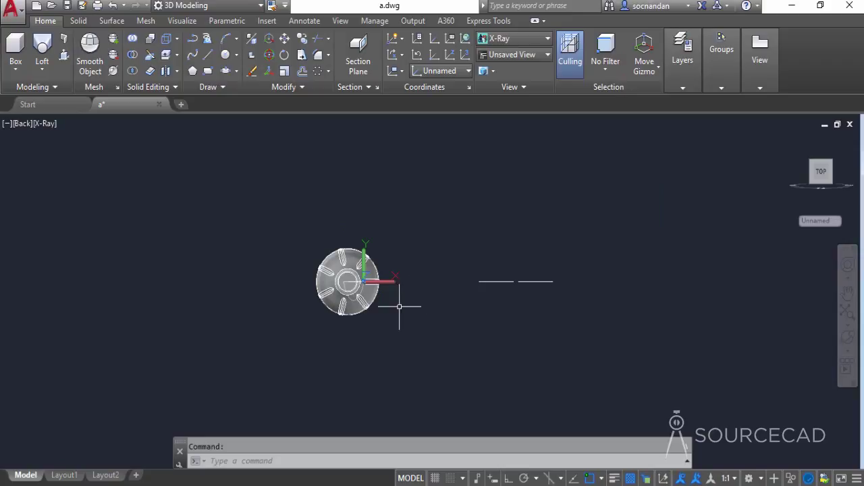
scroll(365, 302, "up", 4)
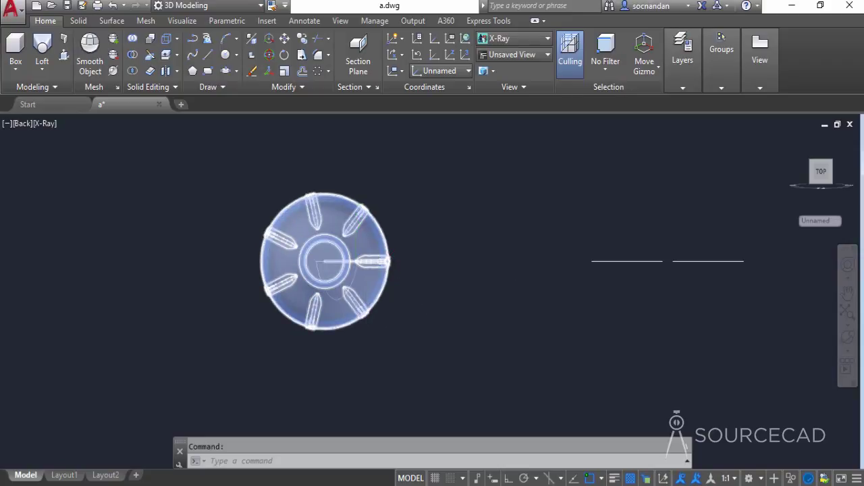
scroll(357, 283, "up", 4)
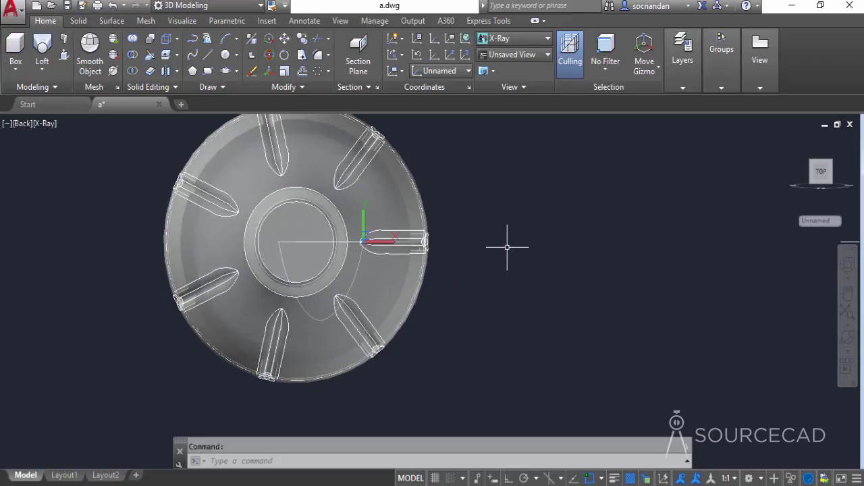
scroll(507, 247, "down", 3)
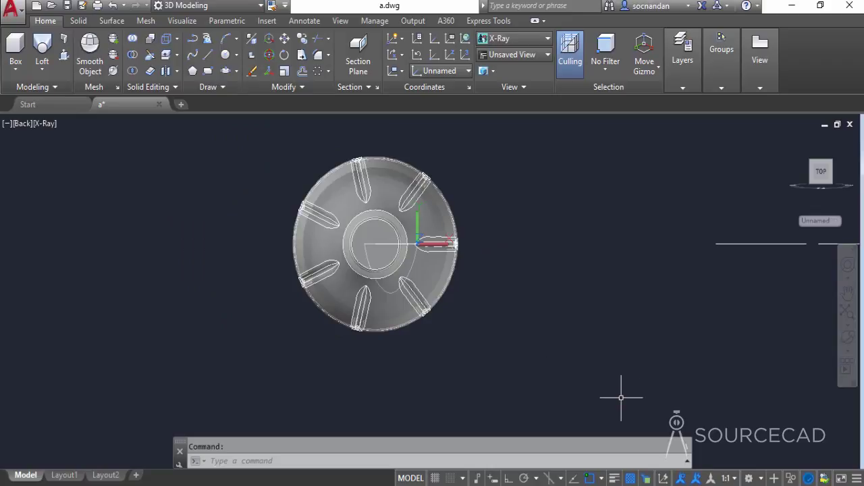
Hide the bottle solid so that the spline profiles remain accessible
left_click(410, 288)
right_click(507, 231)
mouse_move(550, 225)
left_click(687, 237)
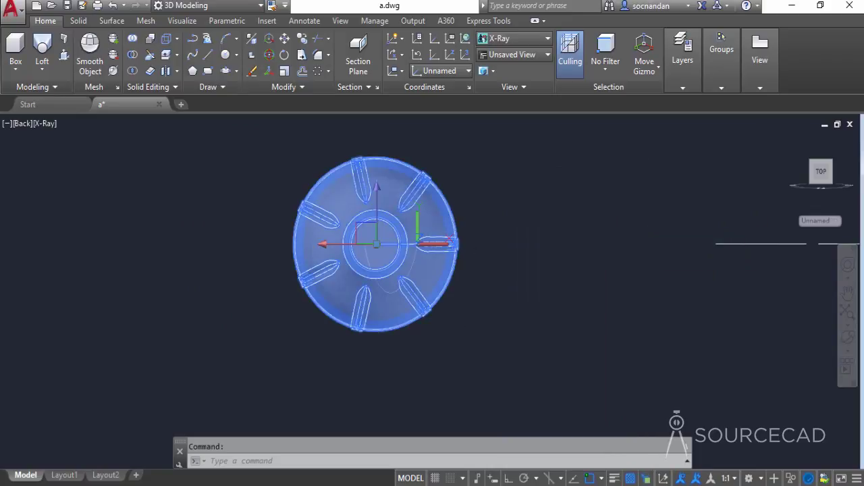
Orbit to an angled view that exposes the Coca-Cola reference image and hide the image
left_click(847, 338)
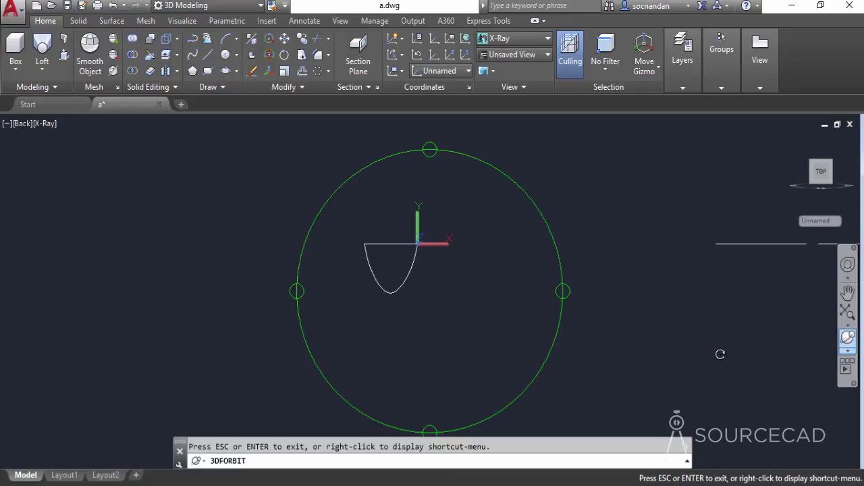
left_click_drag(429, 386, 449, 222)
key("Escape")
left_click(482, 212)
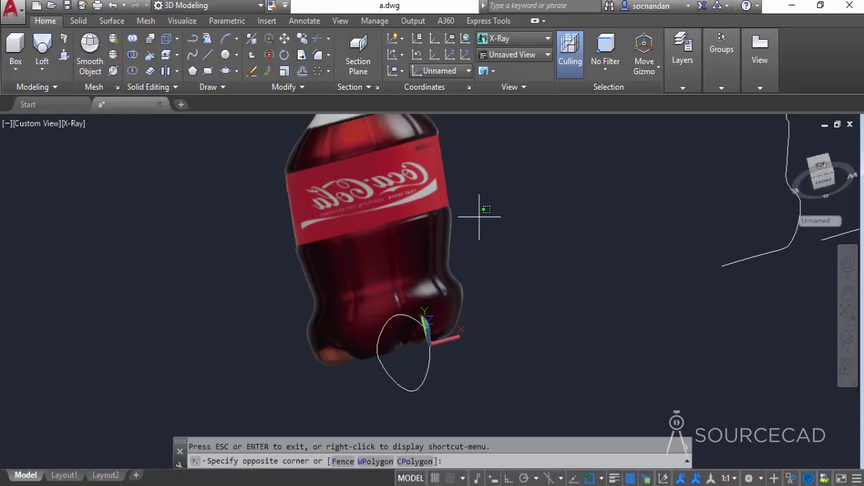
left_click(391, 205)
right_click(503, 177)
mouse_move(520, 202)
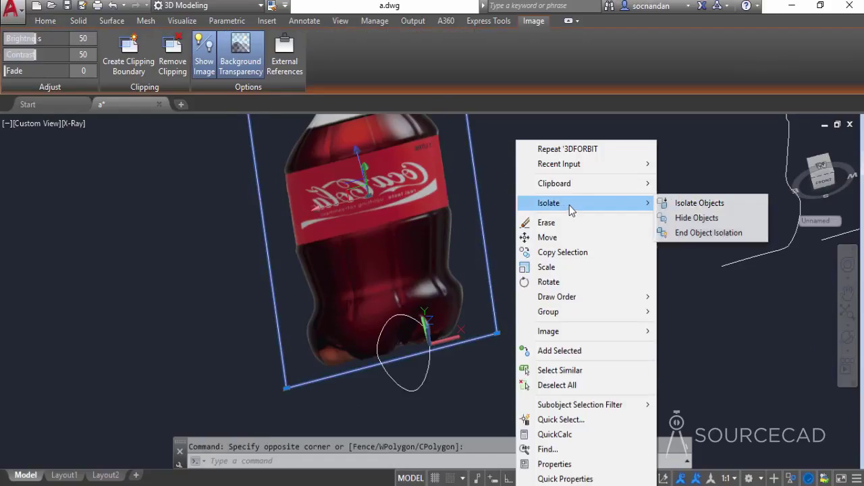
left_click(691, 221)
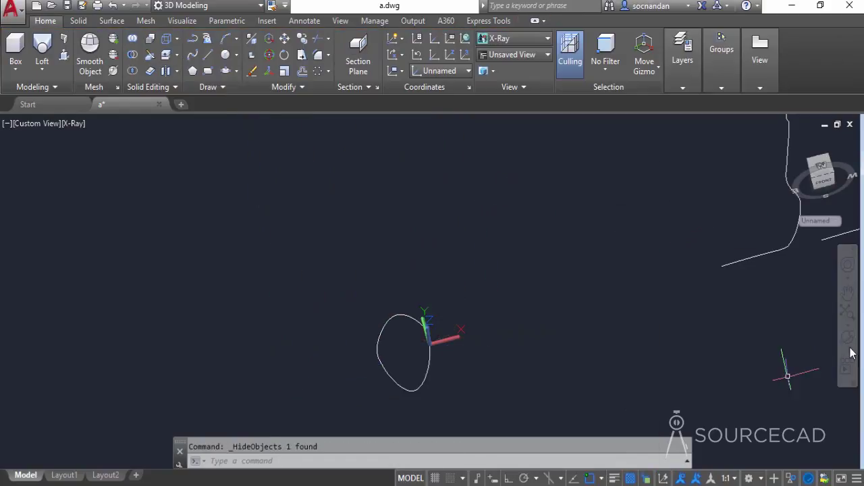
Loft from the arch spline to the U-shaped spline using cross sections only
left_click(848, 337)
left_click_drag(463, 409, 401, 367)
left_click_drag(413, 301, 430, 225)
right_click(430, 225)
left_click(445, 233)
left_click(42, 68)
left_click(60, 120)
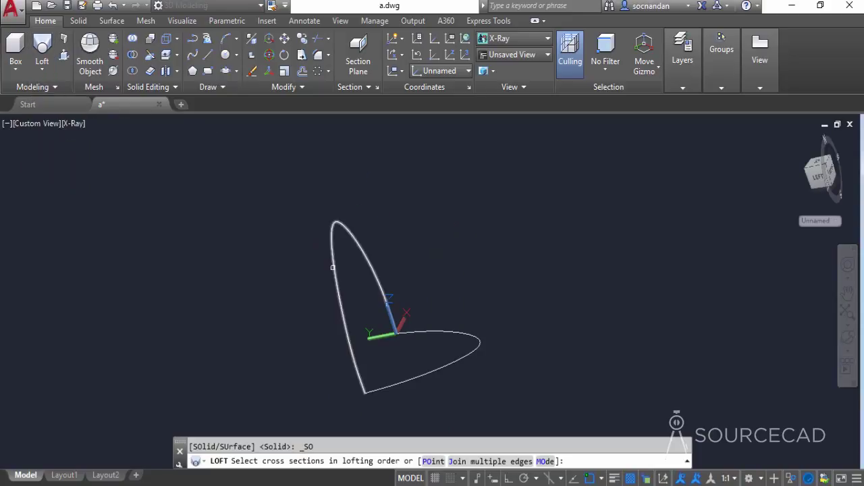
left_click(334, 274)
left_click(426, 333)
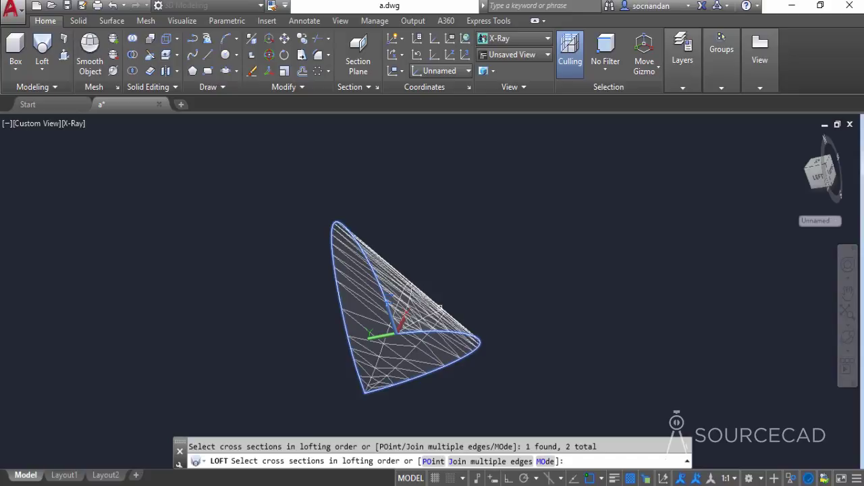
key("Return")
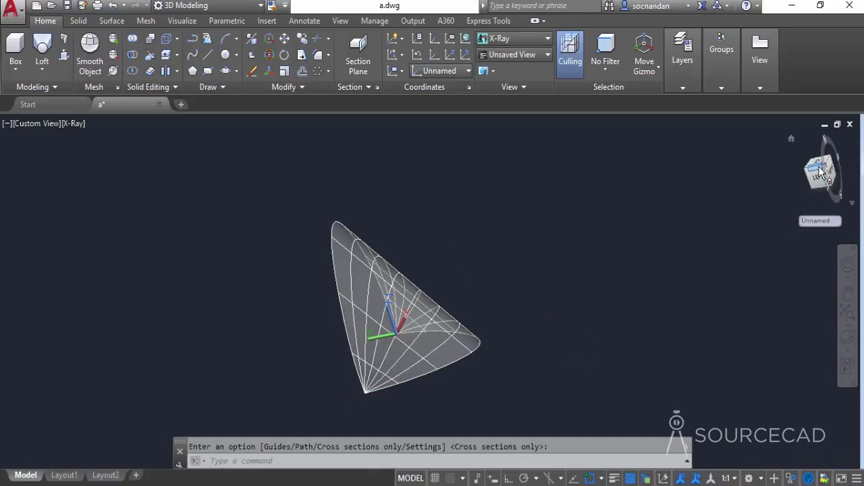
Return to the top view and end object isolation to restore the bottle solid and the reference image
left_click(819, 171)
key("Return")
middle_click_drag(537, 378, 517, 331)
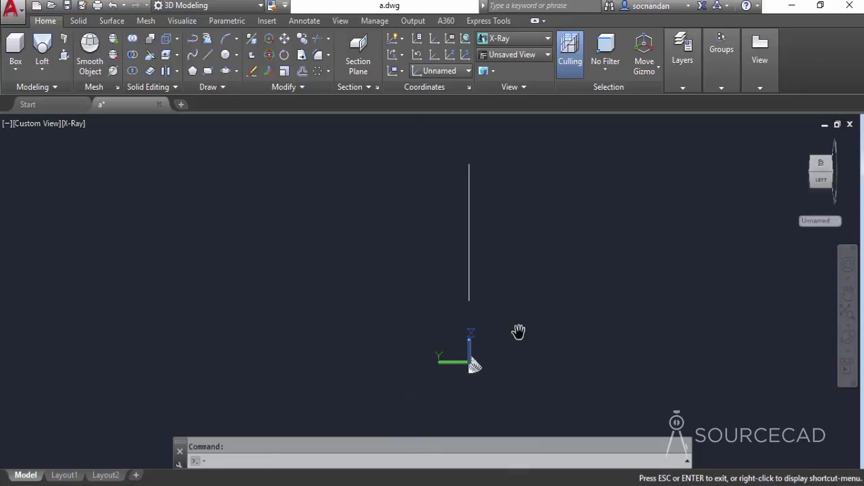
left_click(820, 165)
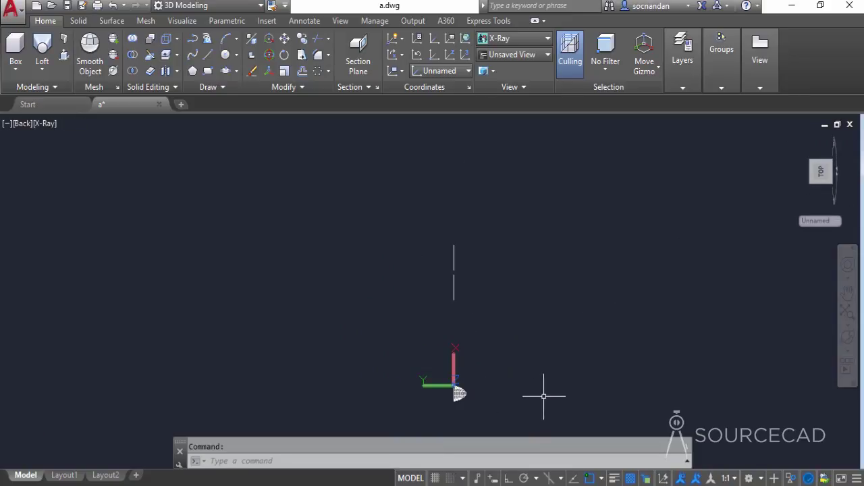
middle_click_drag(523, 401, 503, 325)
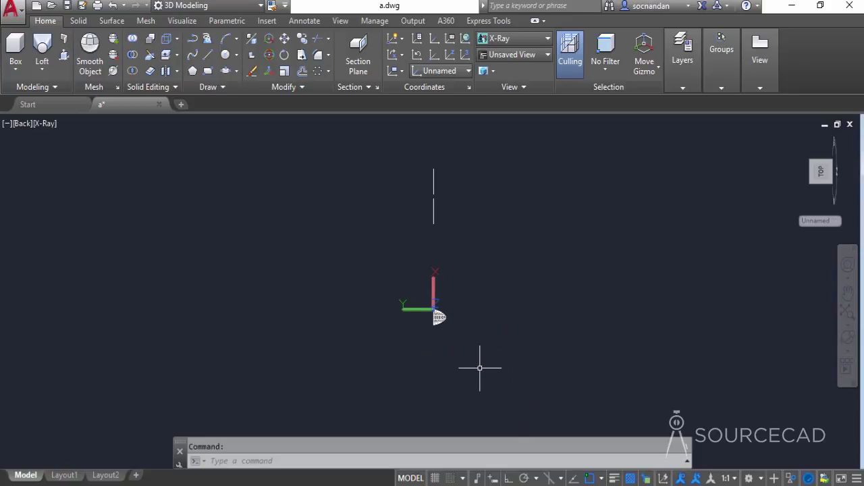
left_click(791, 482)
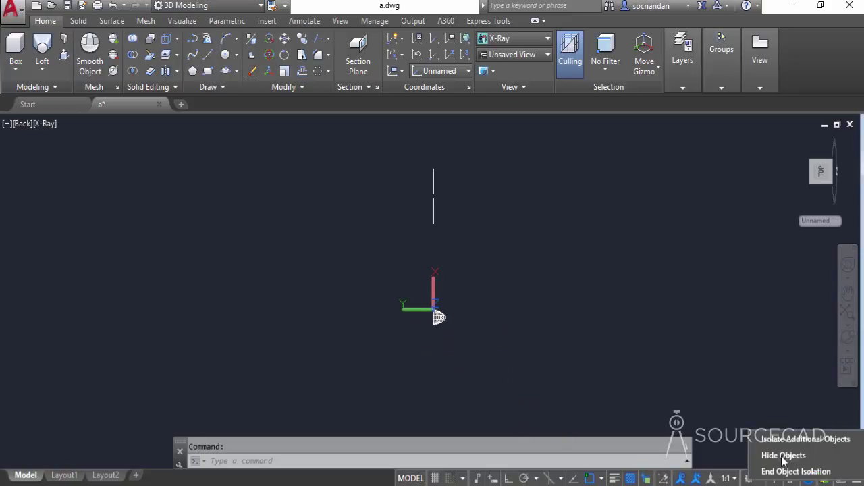
left_click(781, 471)
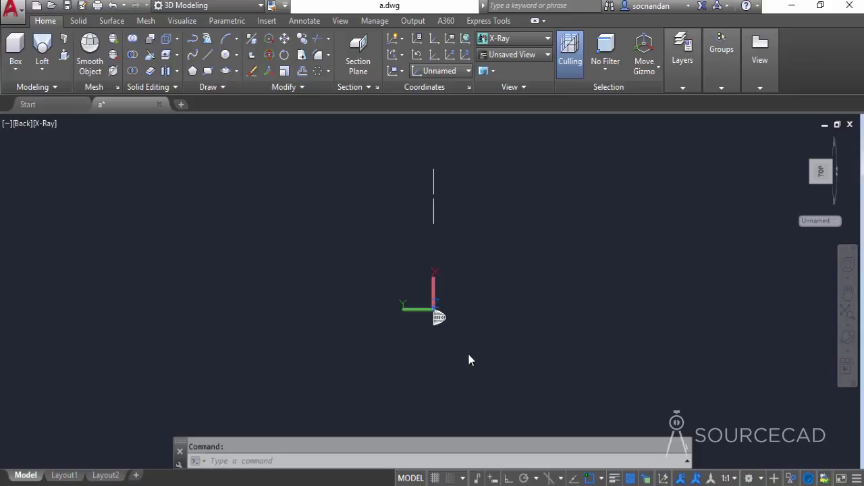
Set the visual style to 2D Wireframe with the bottle and the lofted surface in close view
scroll(435, 317, "up", 5)
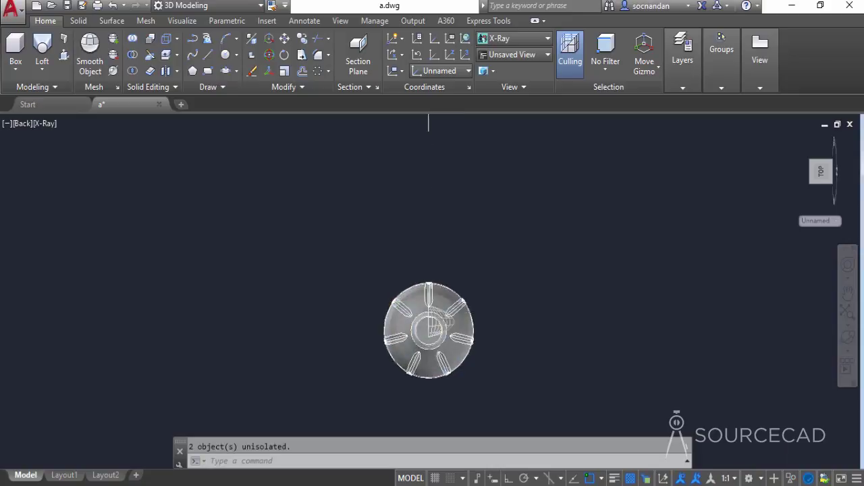
middle_click_drag(421, 326, 413, 290)
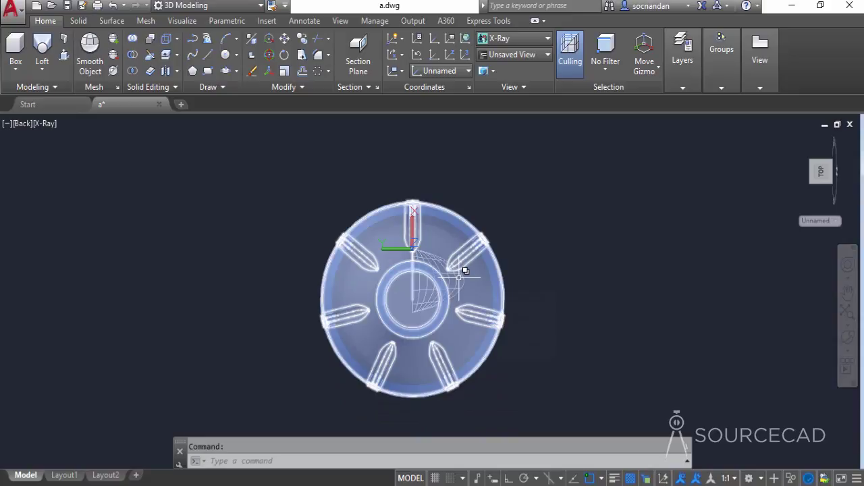
left_click(521, 38)
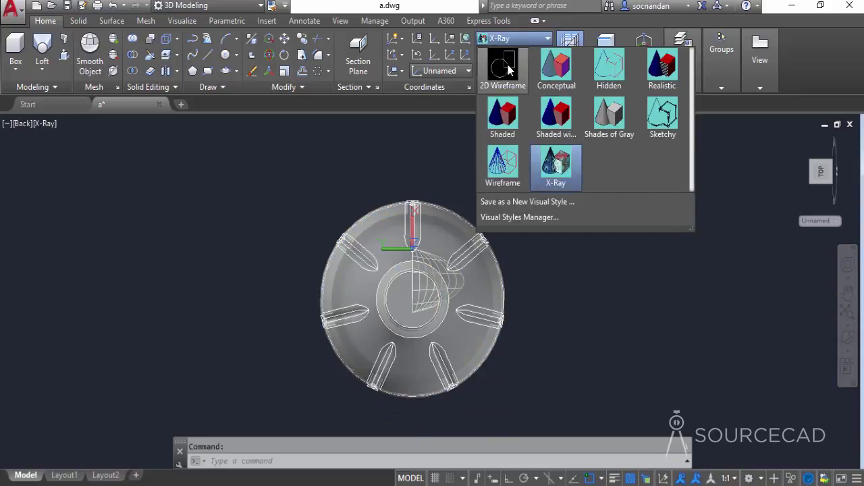
left_click(501, 80)
Move the lofted surface horizontally outside the bottle's outline, accepting the loss of associativity, with object snap off and polar tracking on
left_click(469, 270)
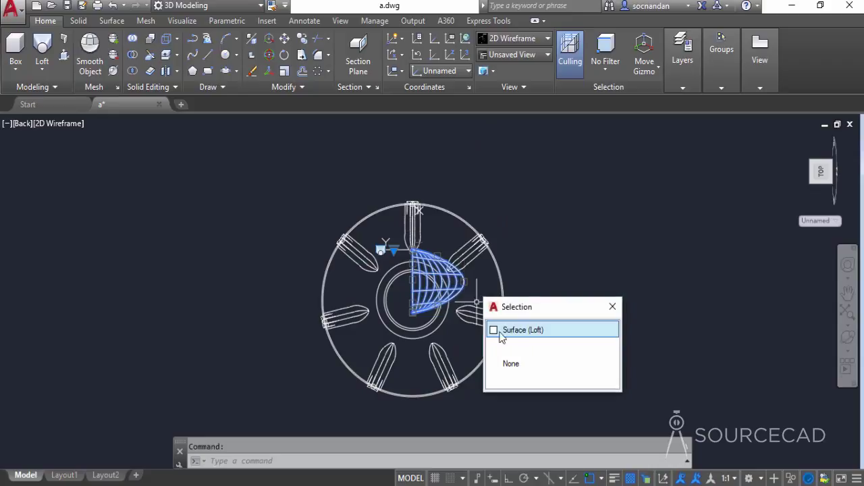
left_click(558, 331)
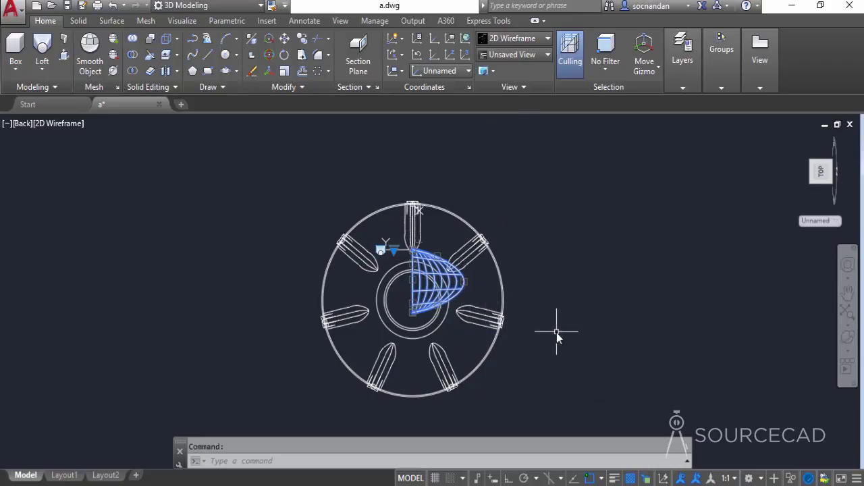
left_click(286, 43)
left_click(279, 285)
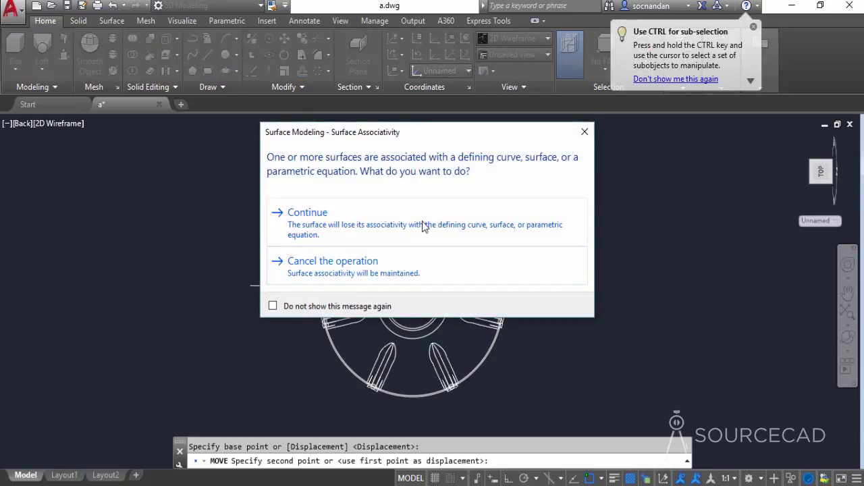
left_click(474, 223)
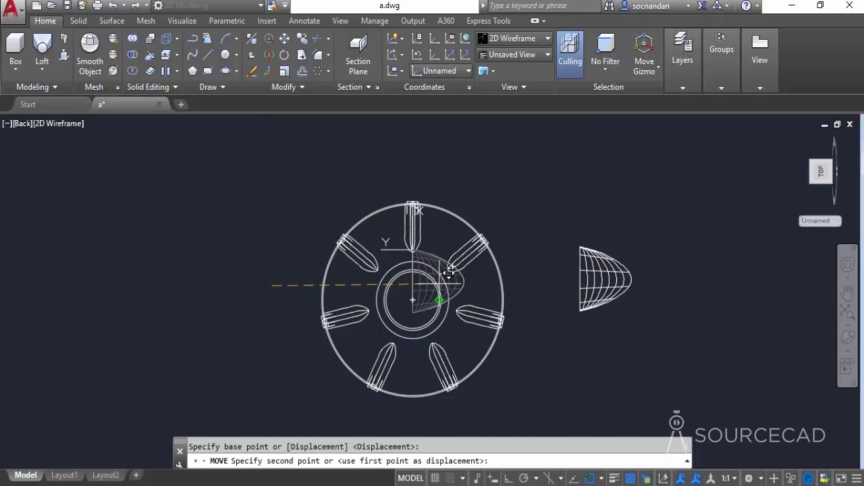
key("F3")
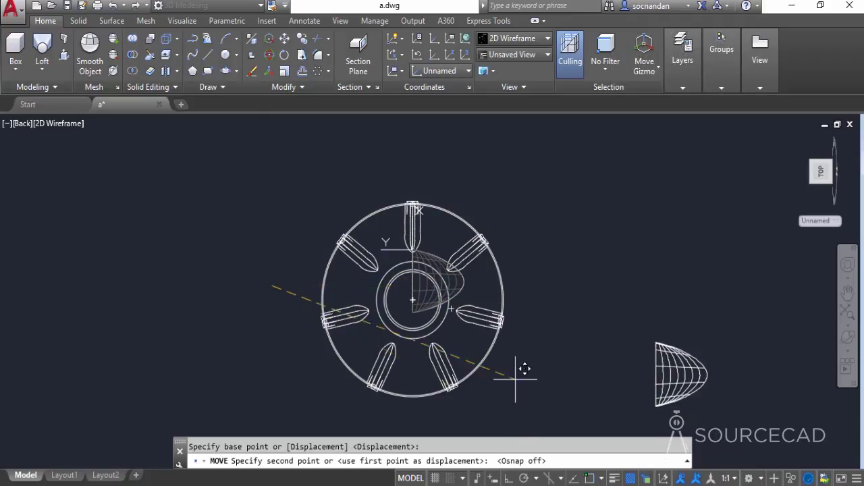
left_click(526, 480)
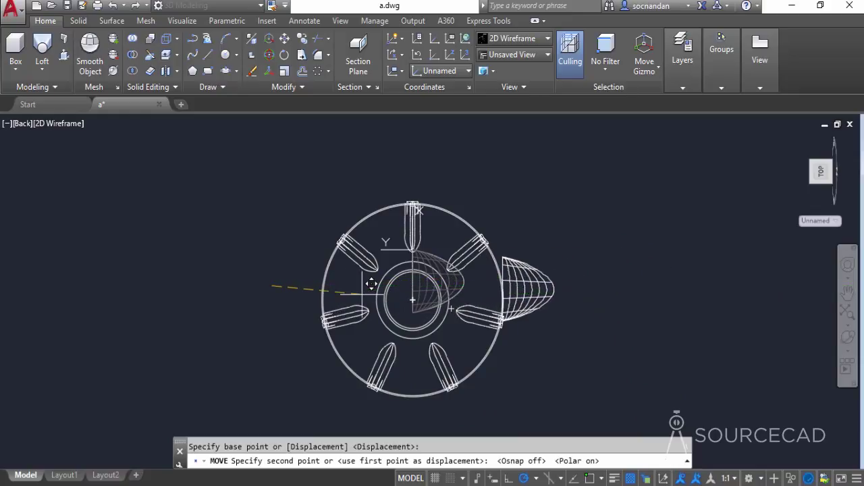
left_click(459, 284)
Move the lofted surface vertically in the top view to line it up with the bottle's centre
left_click(573, 317)
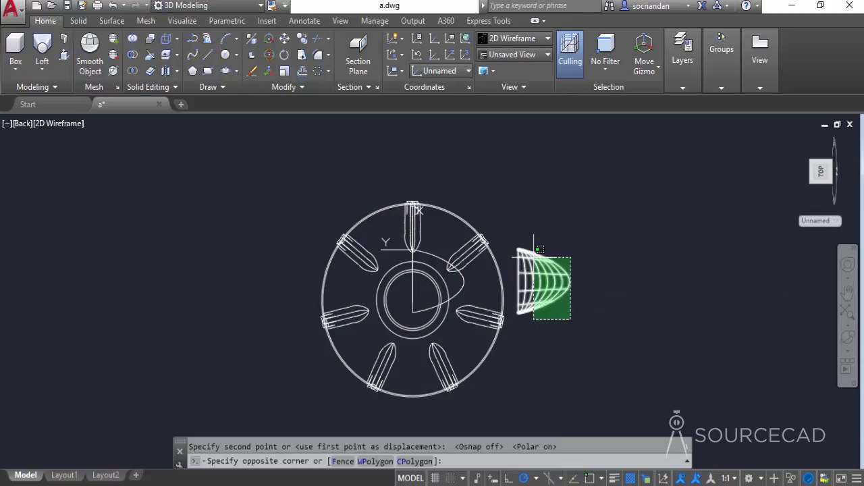
left_click(533, 256)
left_click(284, 38)
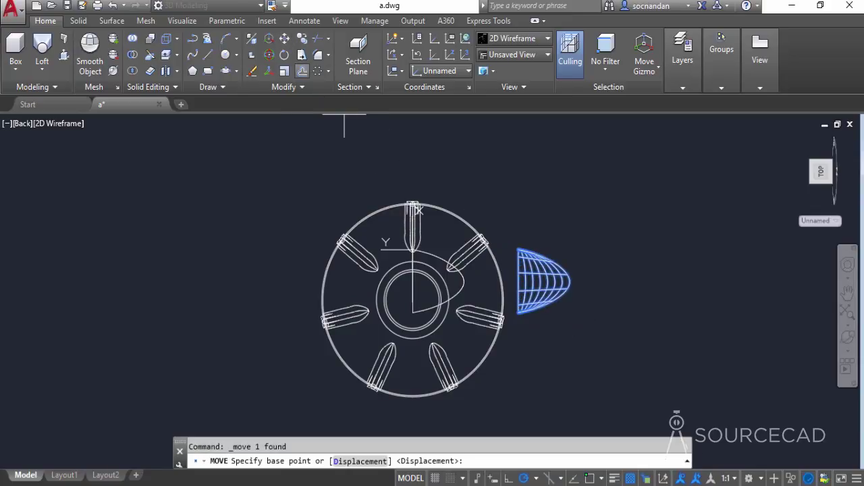
left_click(553, 196)
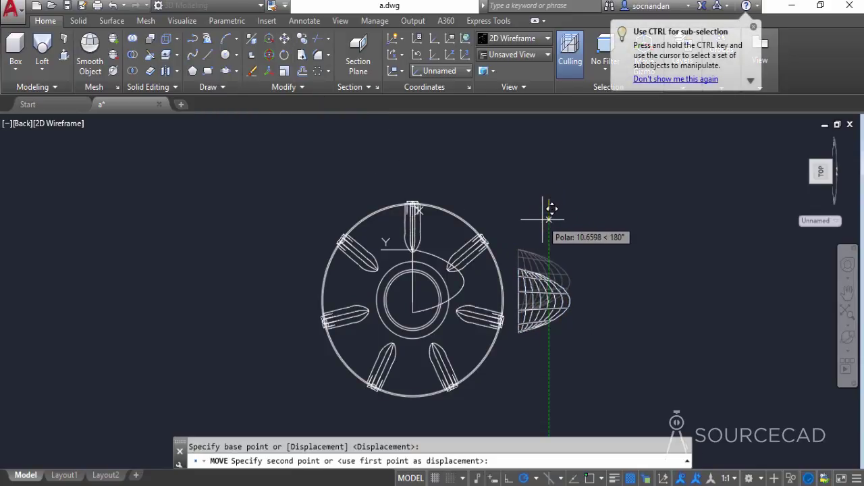
left_click(545, 219)
Move the lofted surface horizontally toward the bottle so it overlaps the outer edge of the bottle's circle
left_click(559, 264)
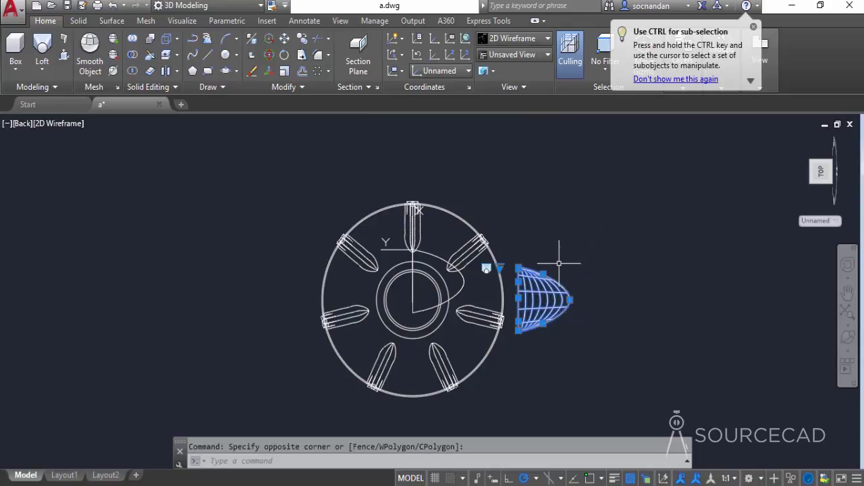
left_click(284, 39)
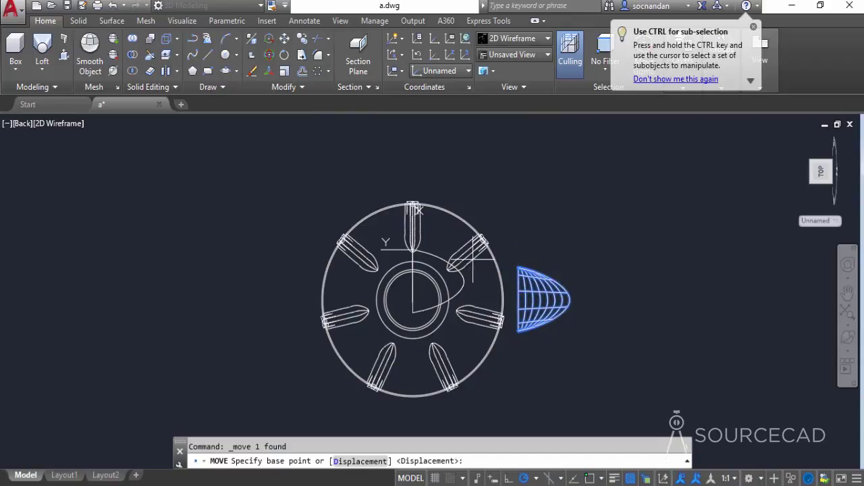
left_click(639, 309)
left_click(594, 311)
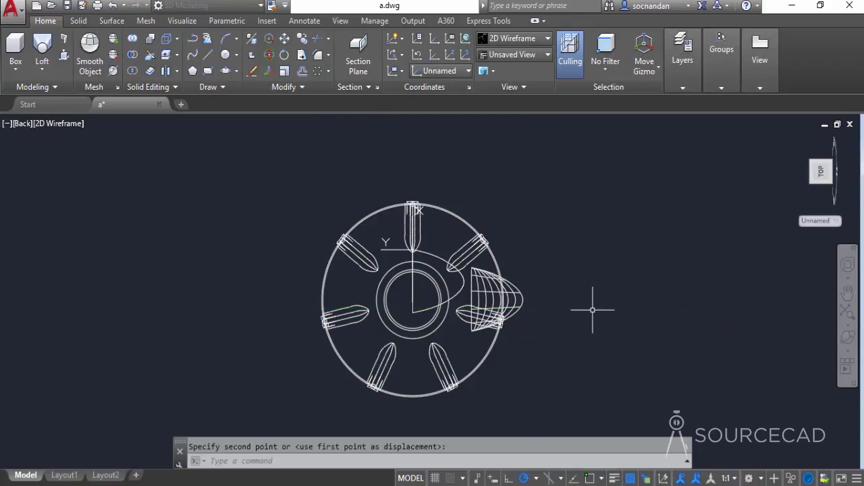
Orbit to an oblique side view of the bottle and lofted surface and set the visual style to X-Ray
left_click(848, 338)
left_click_drag(445, 364, 458, 228)
right_click(602, 243)
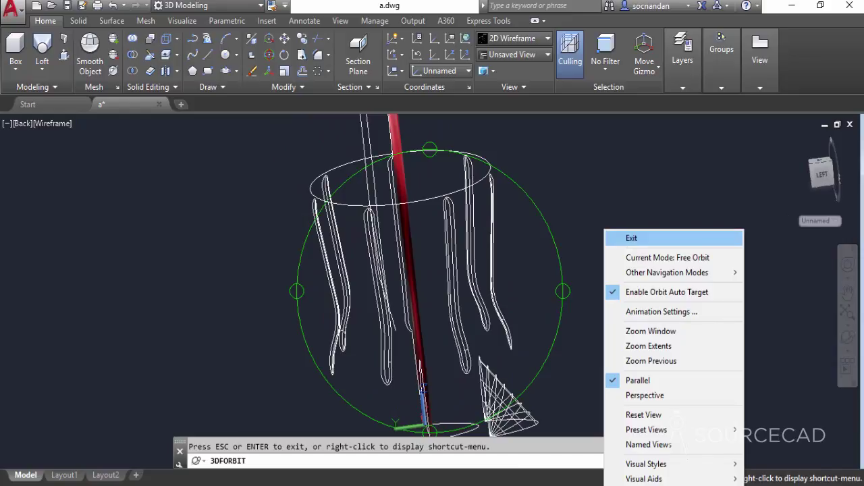
left_click(625, 241)
scroll(595, 301, "down", 4)
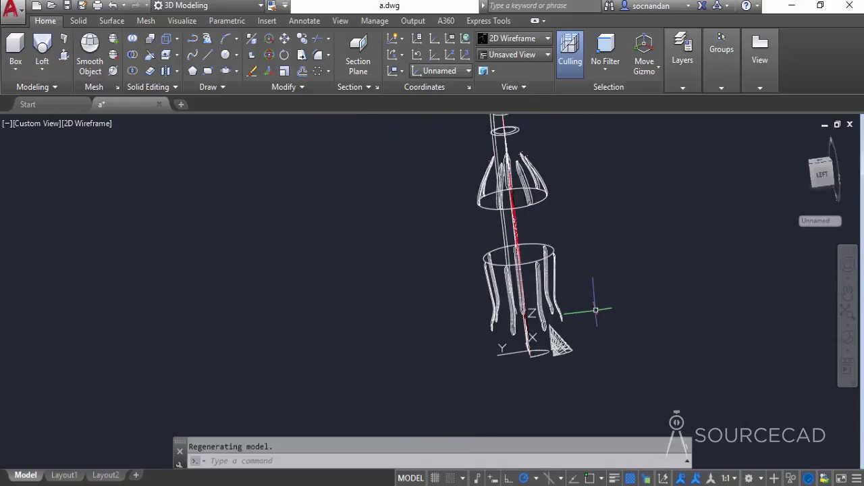
middle_click_drag(594, 353, 517, 366)
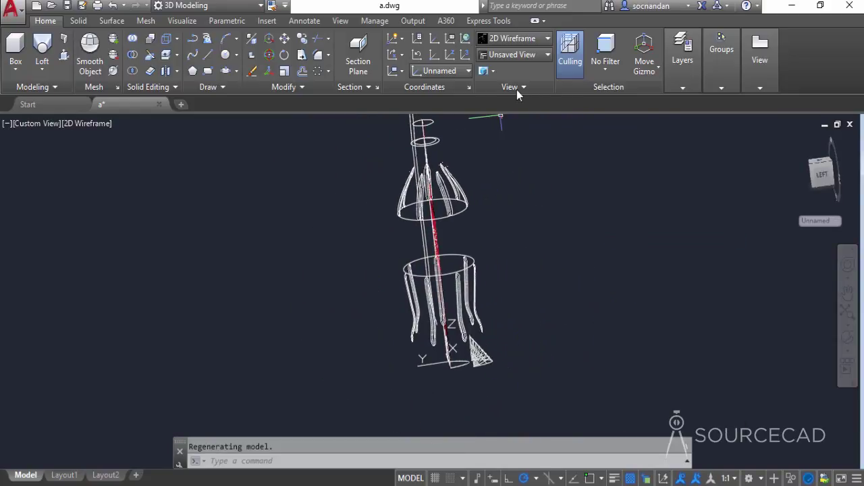
left_click(533, 39)
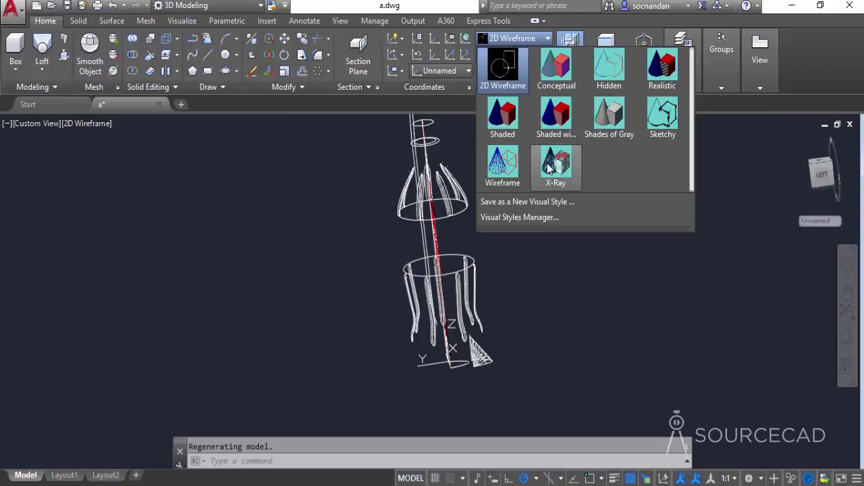
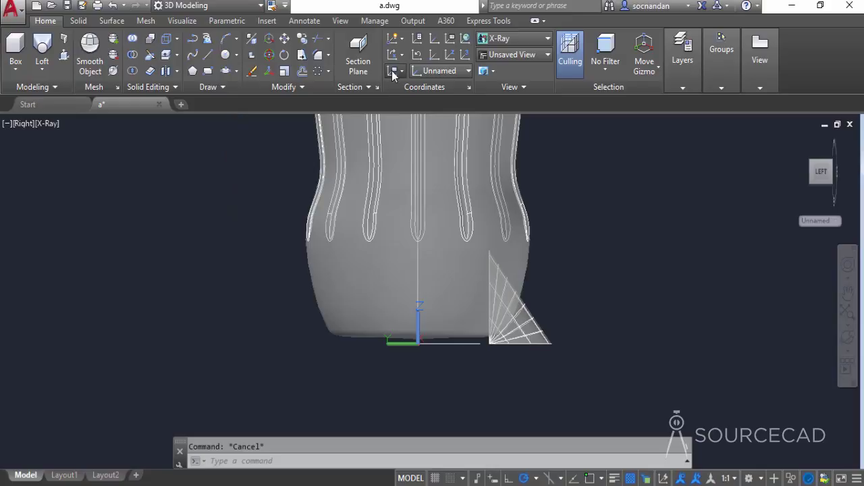
Align the UCS with the side view and move the lofted surface horizontally across to the opposite side of the bottle's base
left_click(391, 101)
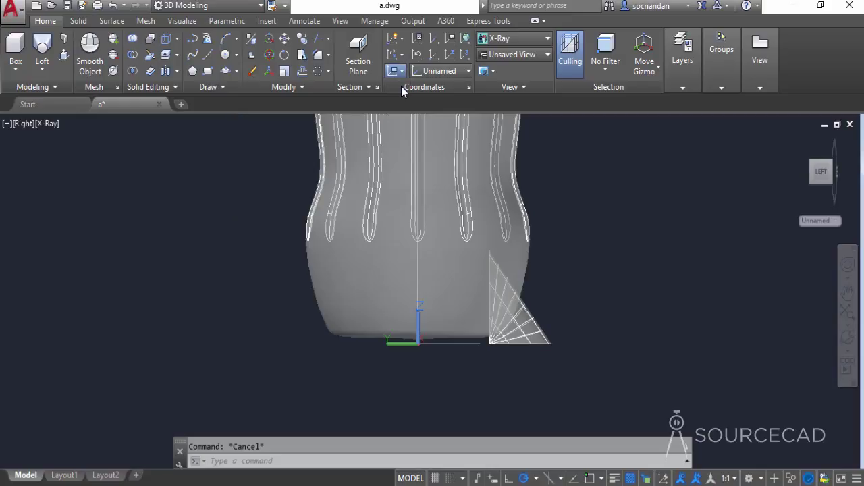
left_click(285, 39)
left_click(526, 342)
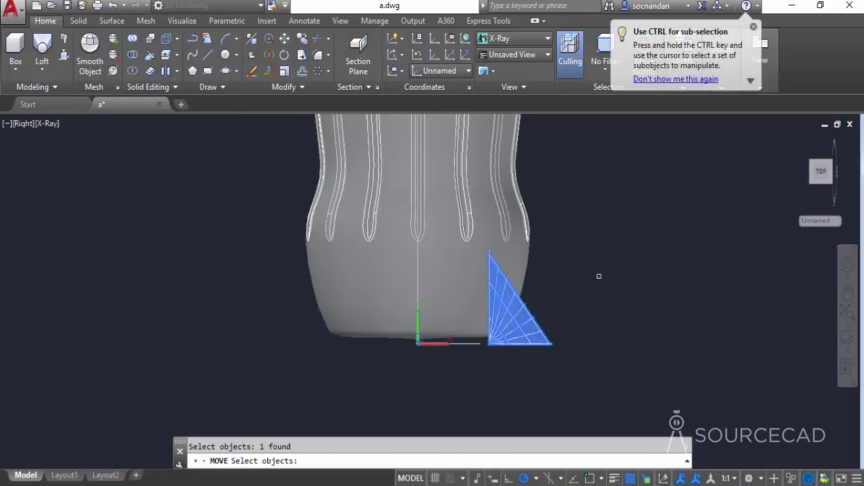
key("Return")
left_click(521, 380)
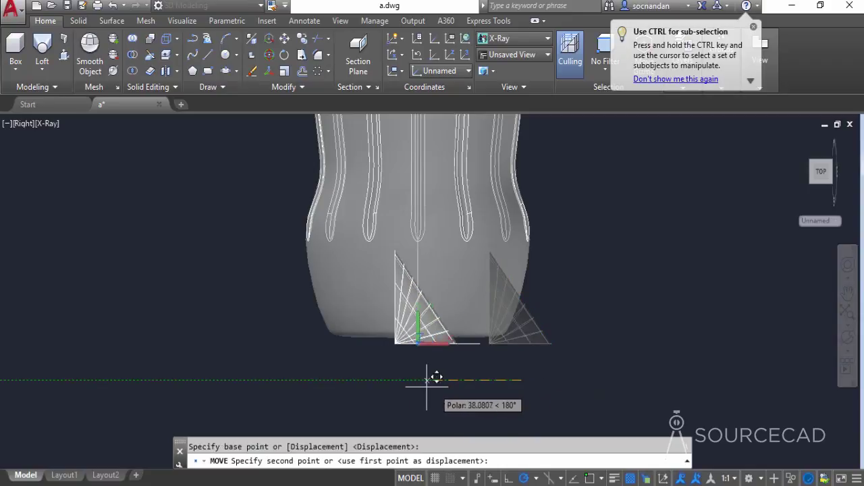
left_click(331, 379)
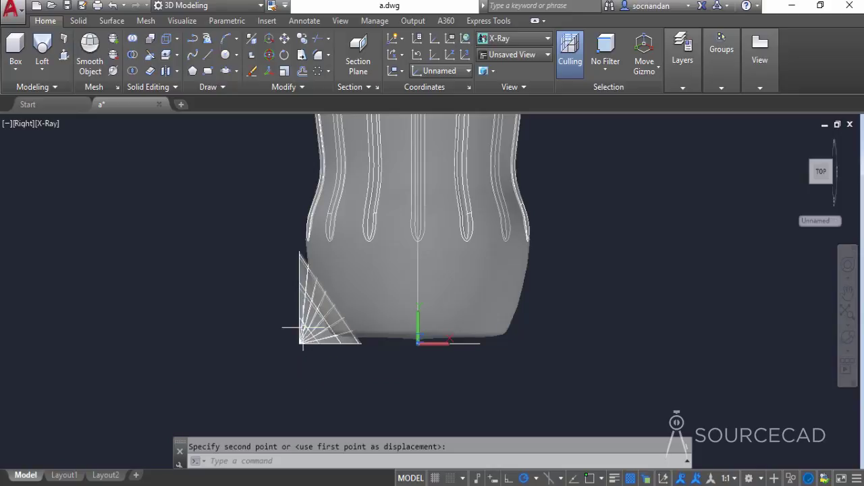
Rotate the lofted surface slightly counterclockwise about its lowest corner with the Rotate Gizmo relocated to that corner
scroll(303, 332, "up", 2)
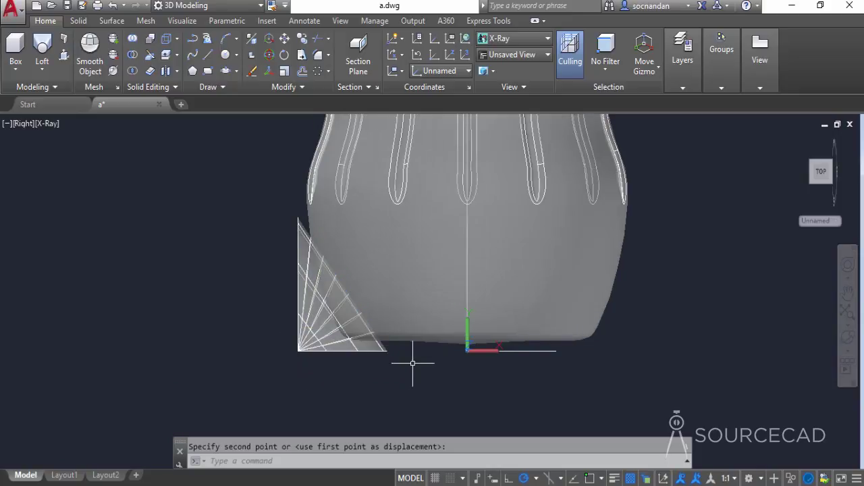
left_click(376, 349)
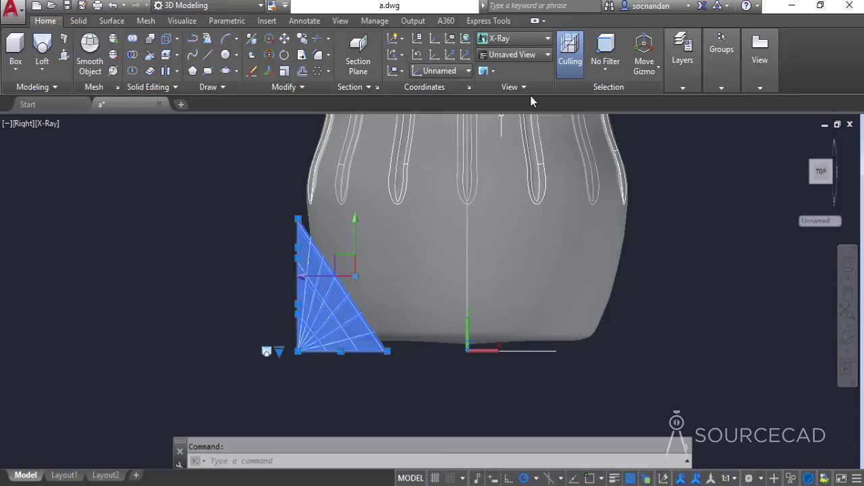
left_click(649, 66)
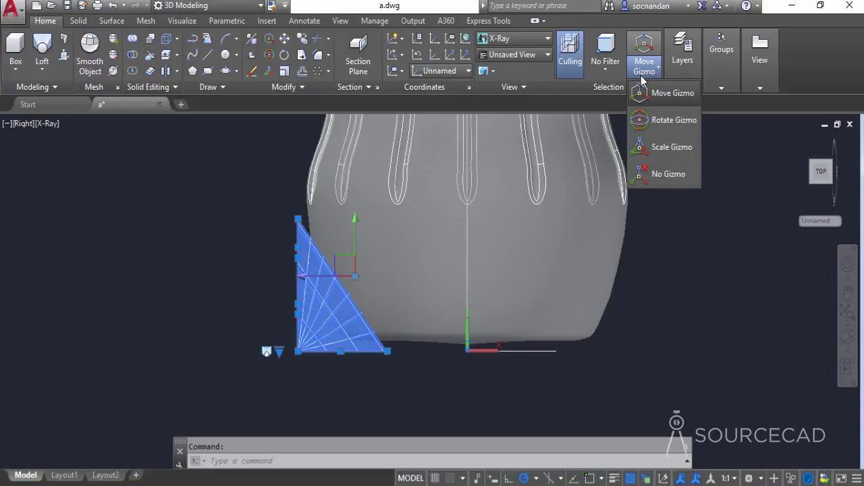
left_click(663, 125)
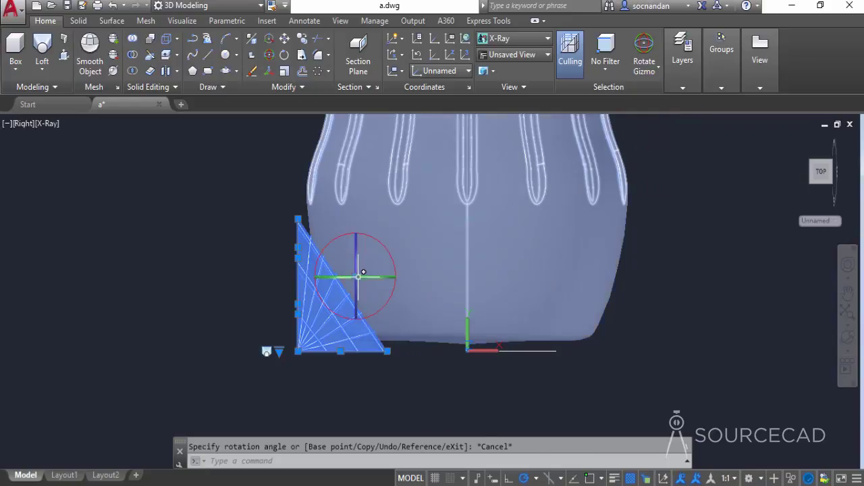
left_click_drag(360, 277, 298, 351)
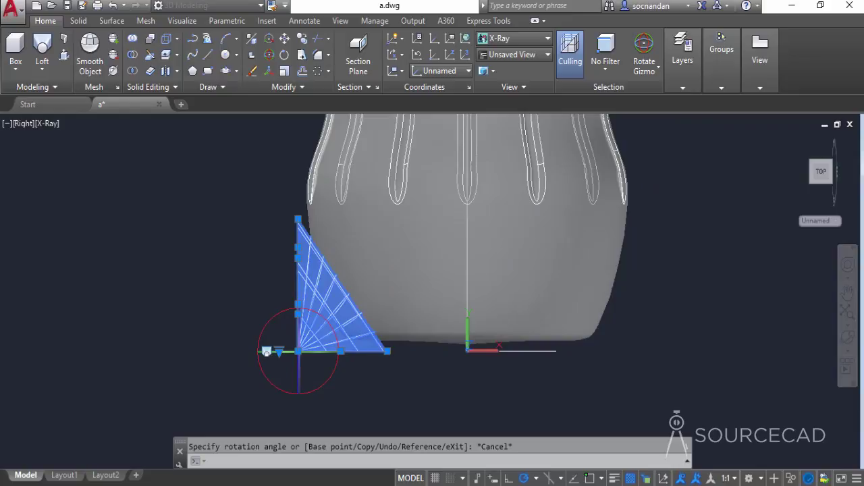
left_click(326, 381)
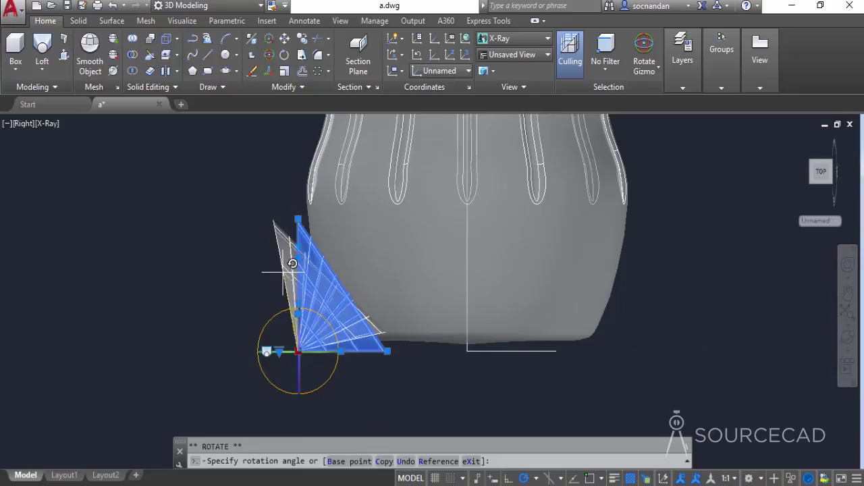
left_click(289, 252)
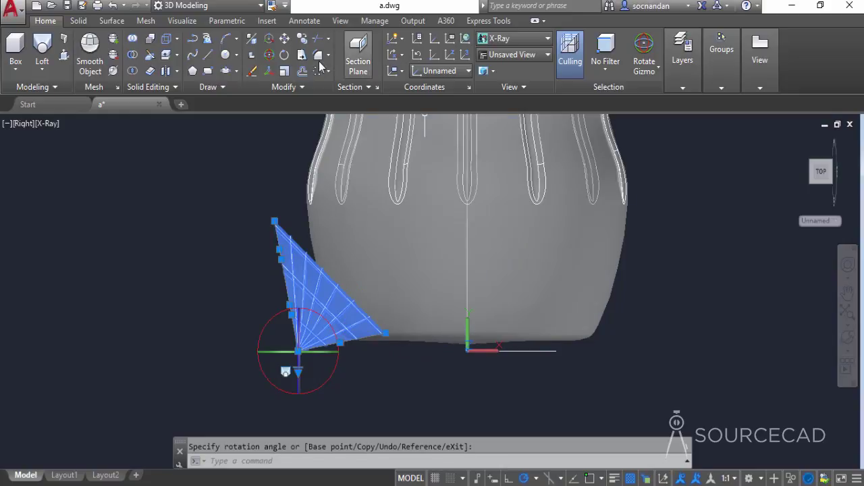
key("Escape")
Move the lofted surface diagonally into the bottle's lower corner with polar tracking off, keeping its inner tip just below the base
left_click(284, 39)
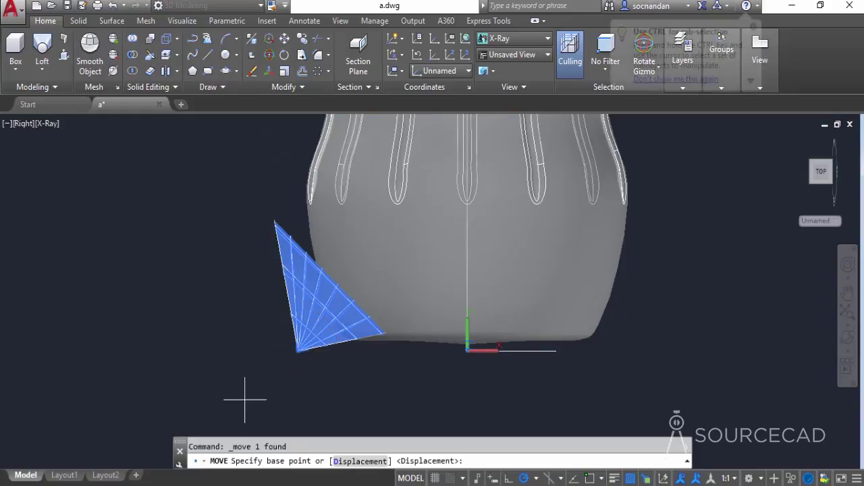
left_click(267, 356)
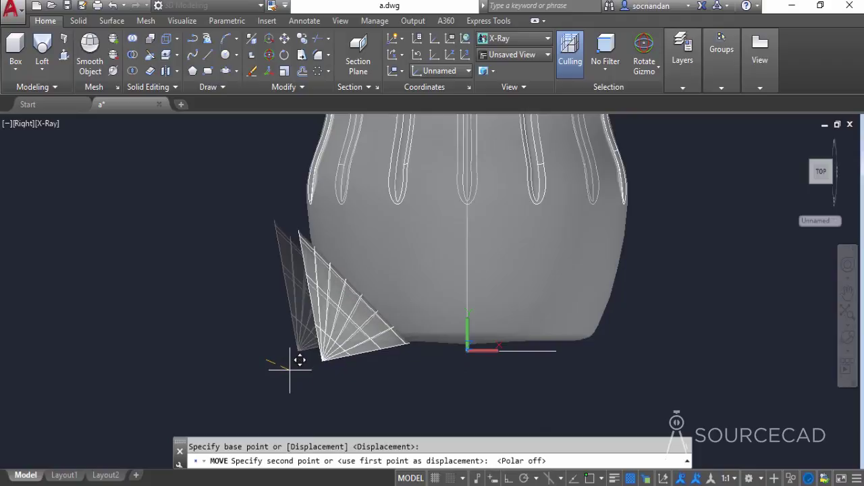
key("Escape")
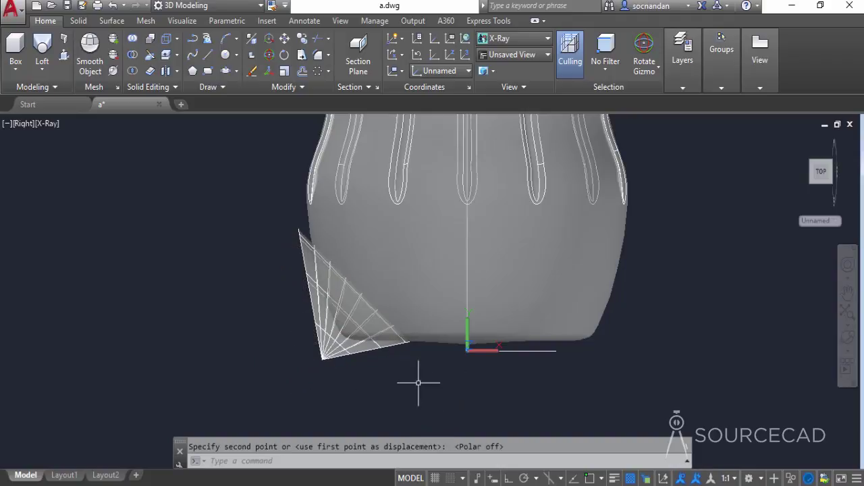
scroll(349, 345, "up", 8)
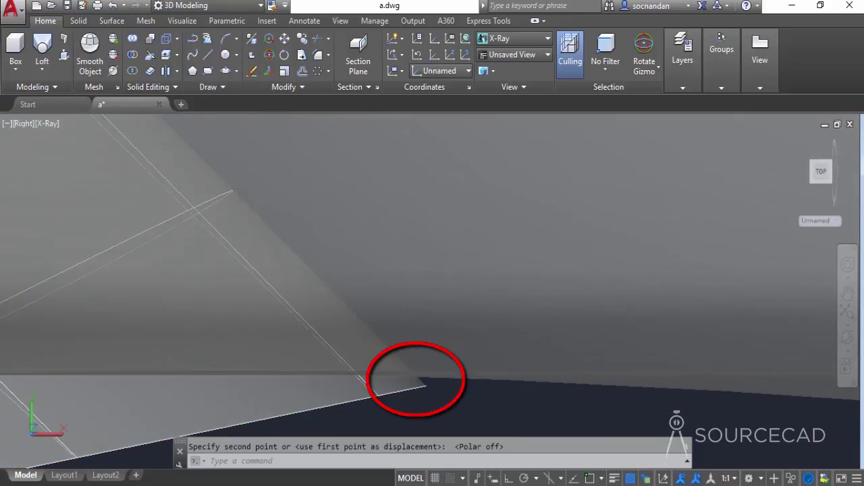
scroll(424, 390, "down", 6)
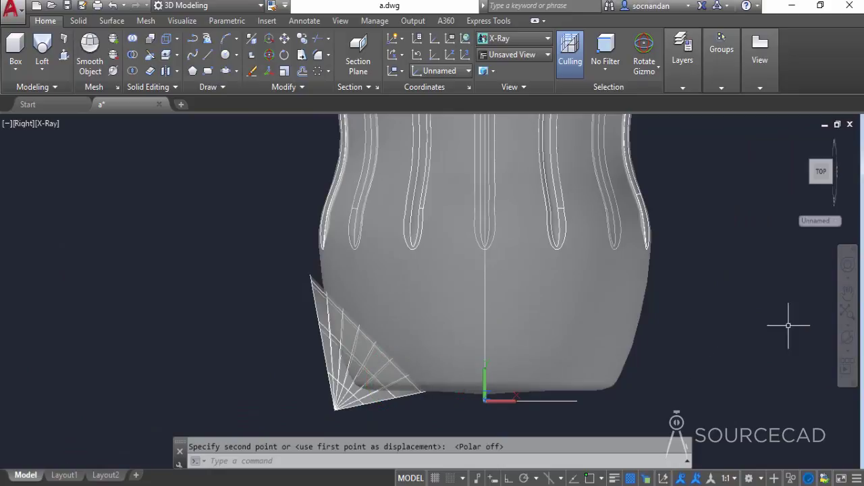
Orbit around the bottle to examine the lofted surface's position, and return to the upright side view
left_click(848, 341)
left_click_drag(378, 313, 493, 194)
right_click(493, 194)
left_click(503, 202)
scroll(474, 315, "down", 3)
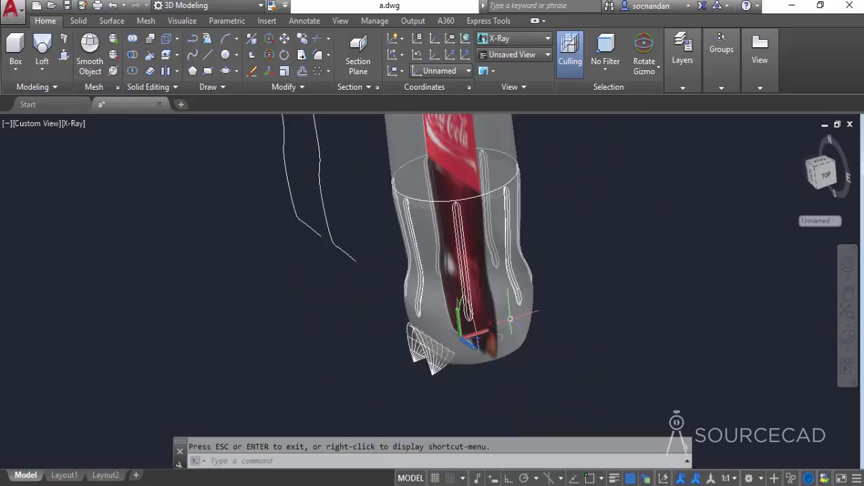
scroll(647, 355, "down", 2)
middle_click_drag(636, 331, 582, 345)
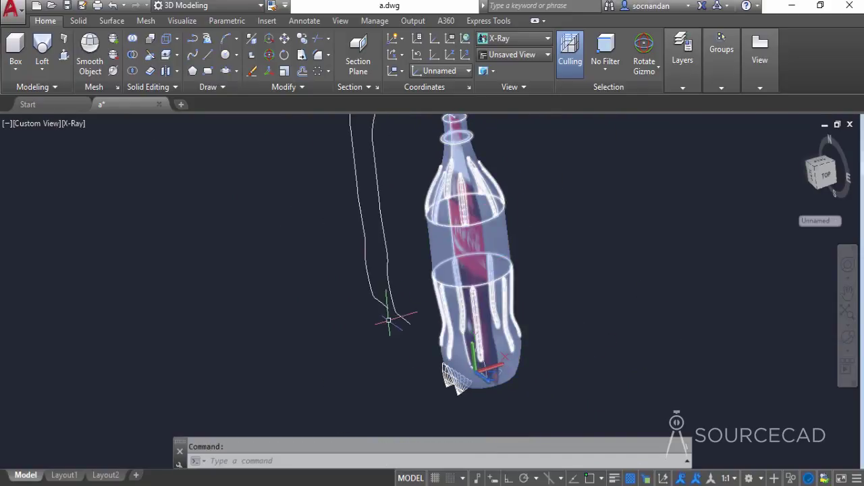
left_click(830, 181)
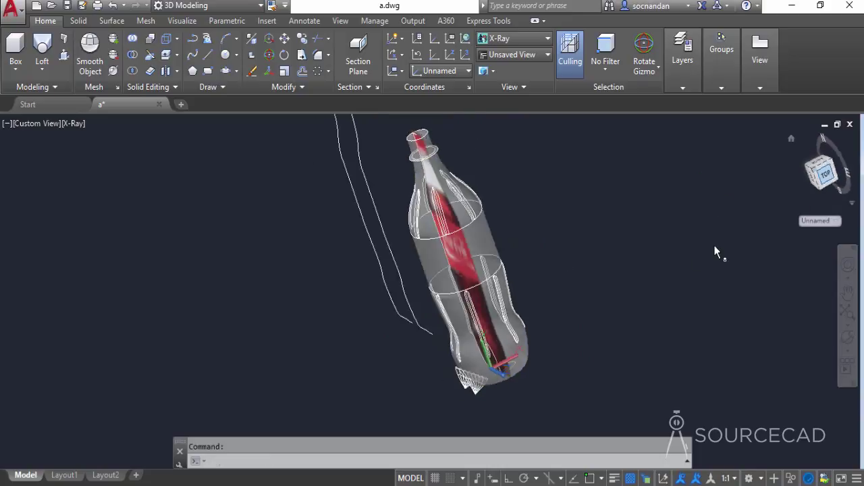
mouse_move(847, 168)
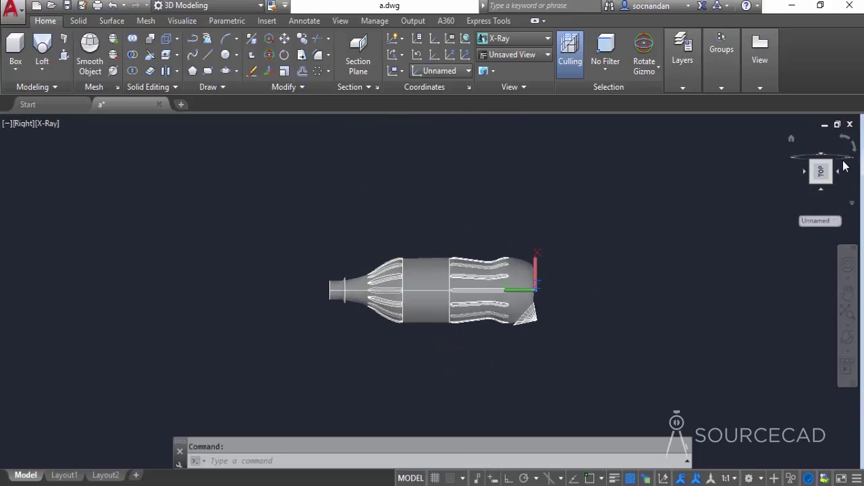
left_click(852, 150)
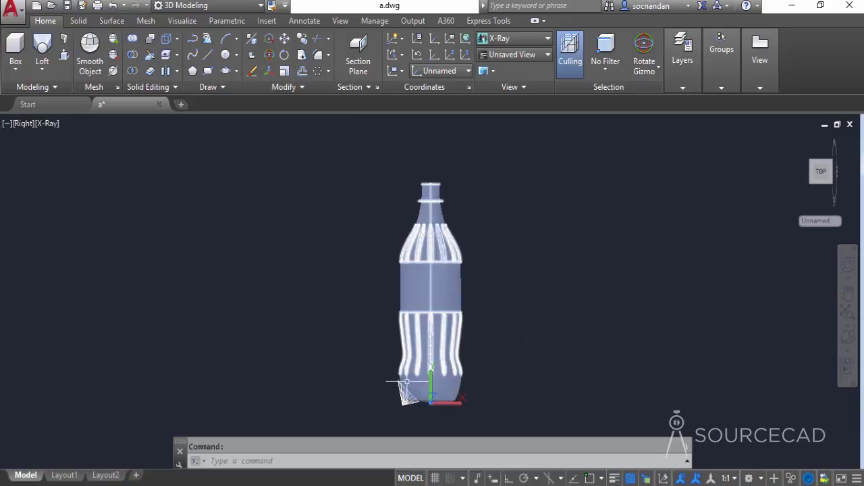
Start a polar array with the lofted surface at the bottle's lower corner as the object to array
left_click(318, 71)
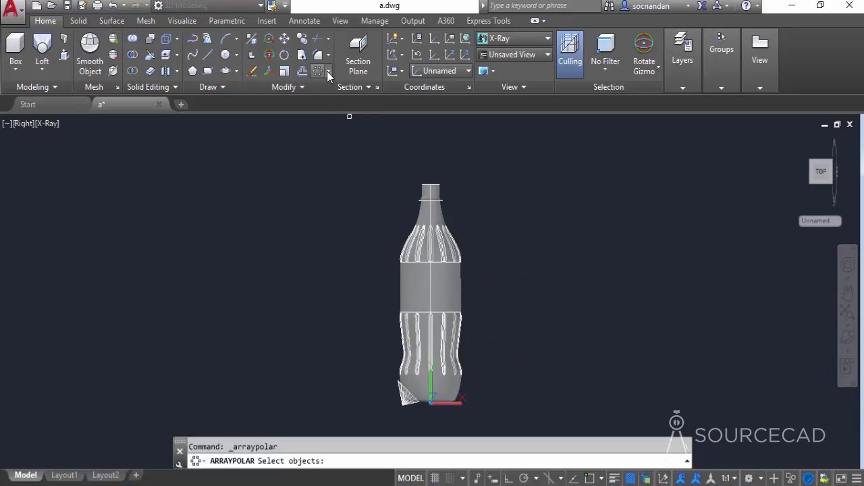
left_click(328, 71)
left_click(346, 147)
scroll(408, 405, "up", 3)
scroll(403, 414, "up", 5)
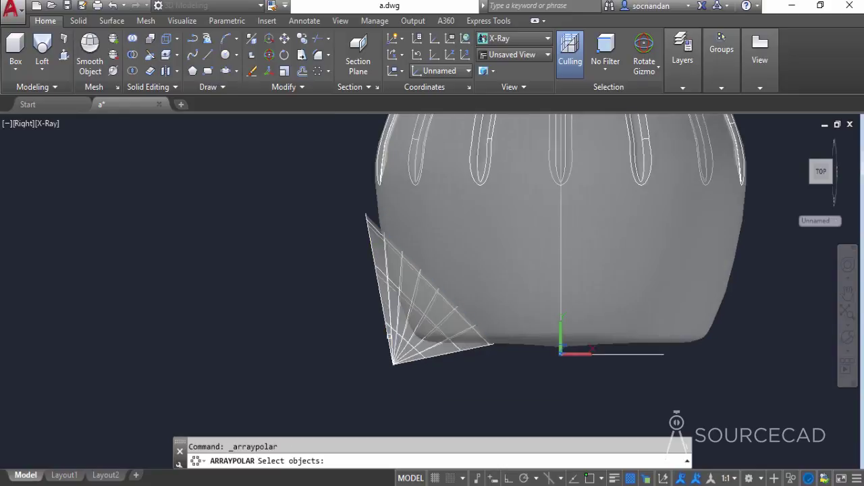
left_click(389, 337)
key("Return")
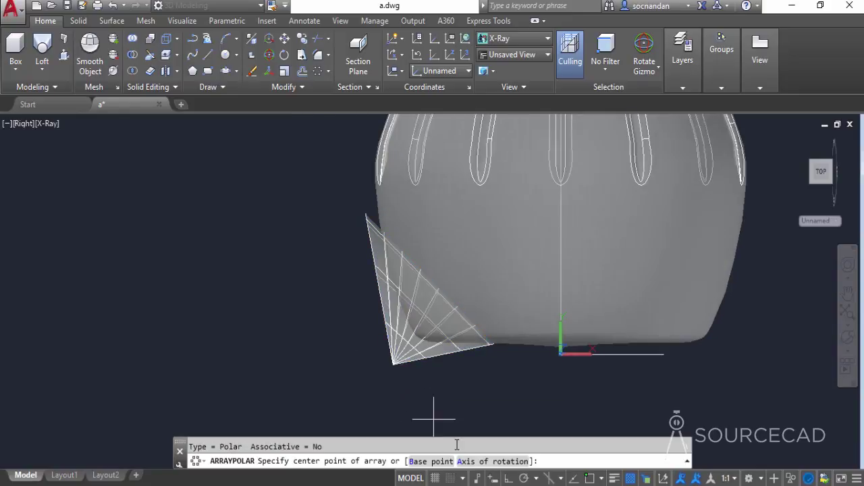
Define the array's axis of rotation from the center of the bottle's top opening to a point vertically in line with it, using polar tracking
left_click(474, 462)
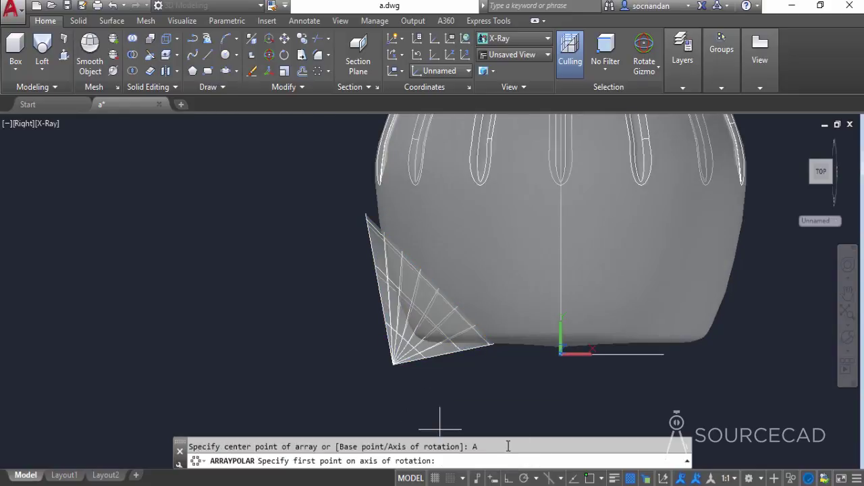
scroll(562, 352, "down", 6)
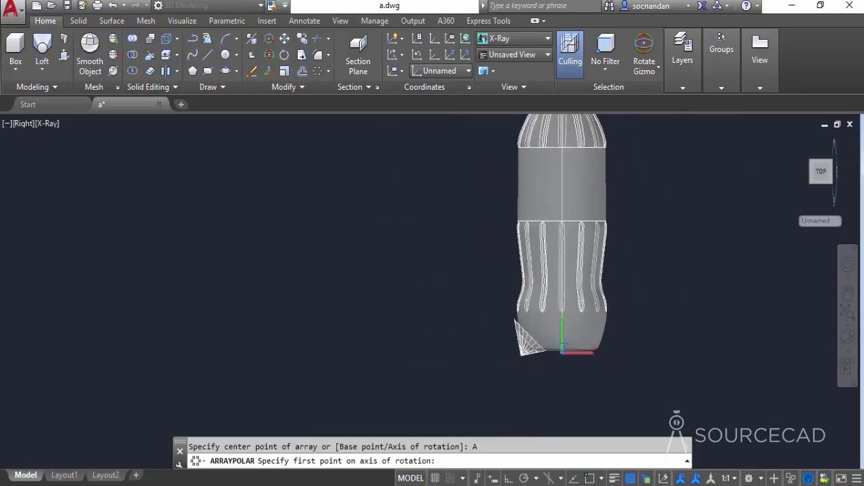
scroll(562, 147, "up", 5)
scroll(561, 146, "up", 4)
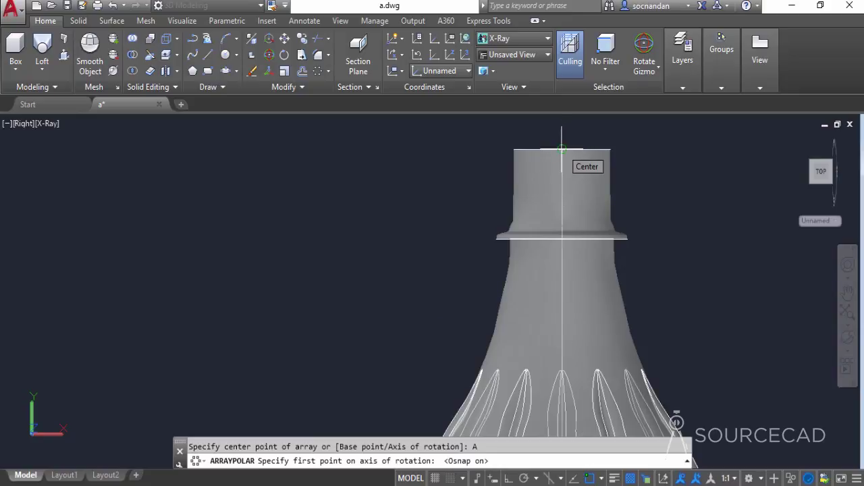
left_click(561, 149)
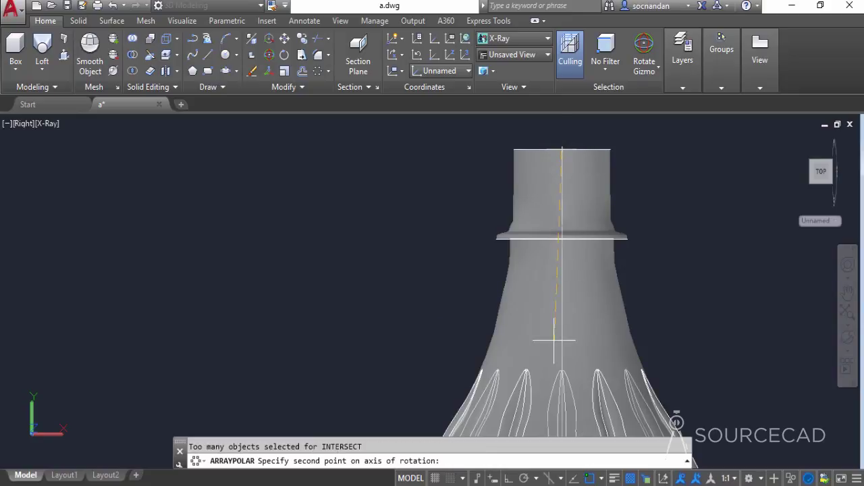
left_click(523, 478)
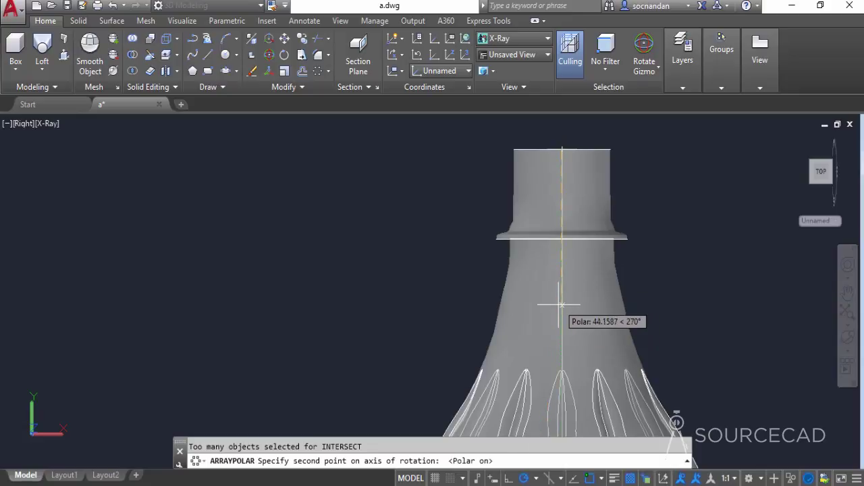
scroll(560, 322, "down", 5)
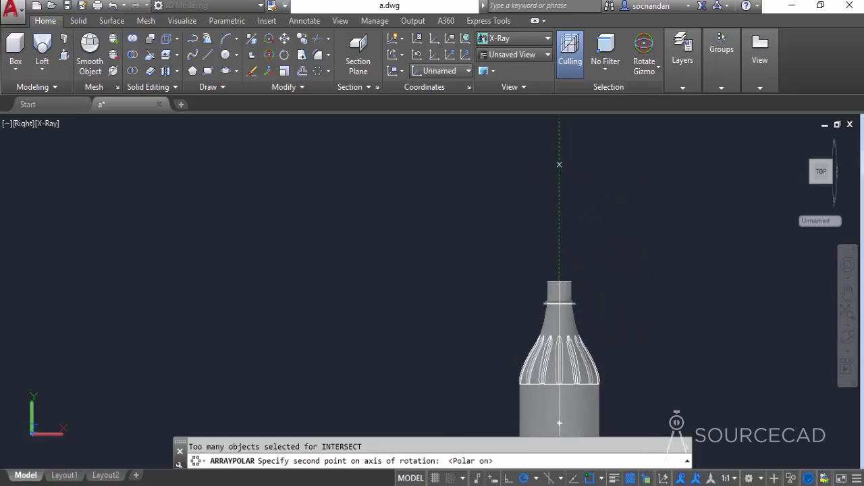
left_click(560, 163)
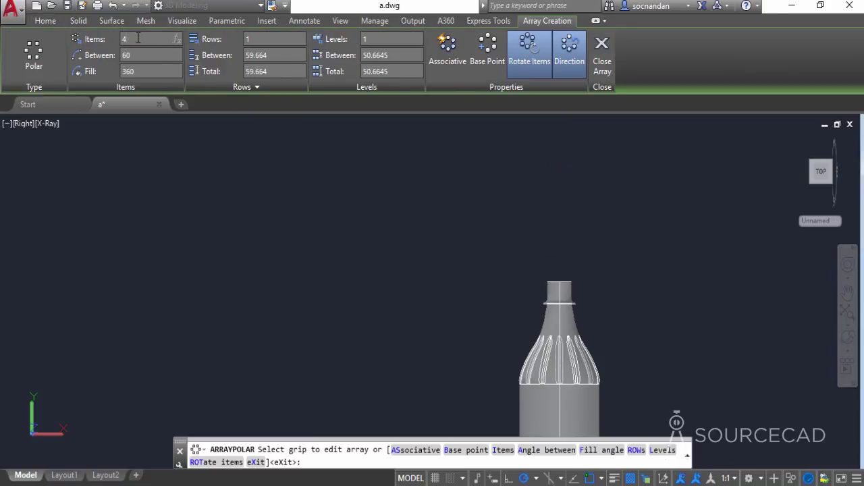
Set the non-associative polar array to 4 items and finish it
scroll(457, 247, "down", 3)
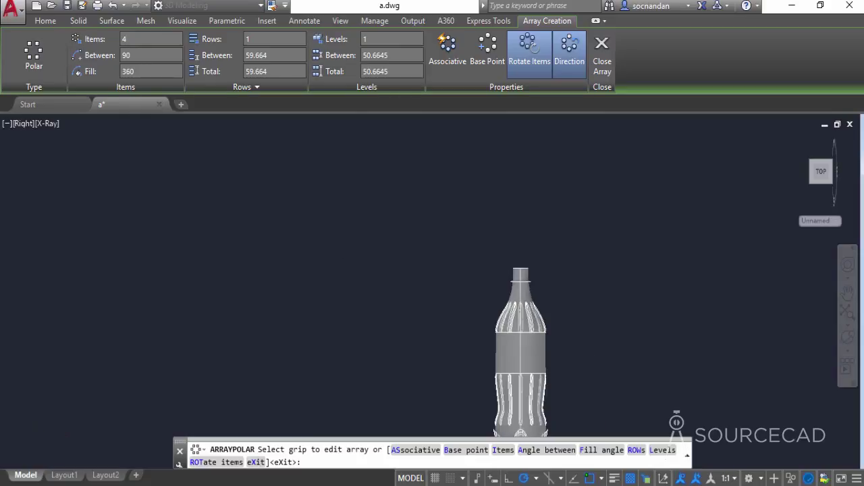
middle_click_drag(453, 342, 414, 304)
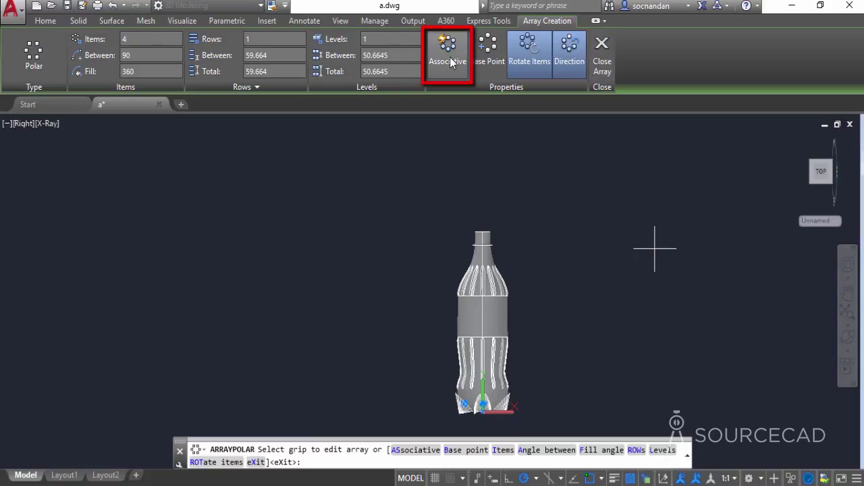
left_click(602, 54)
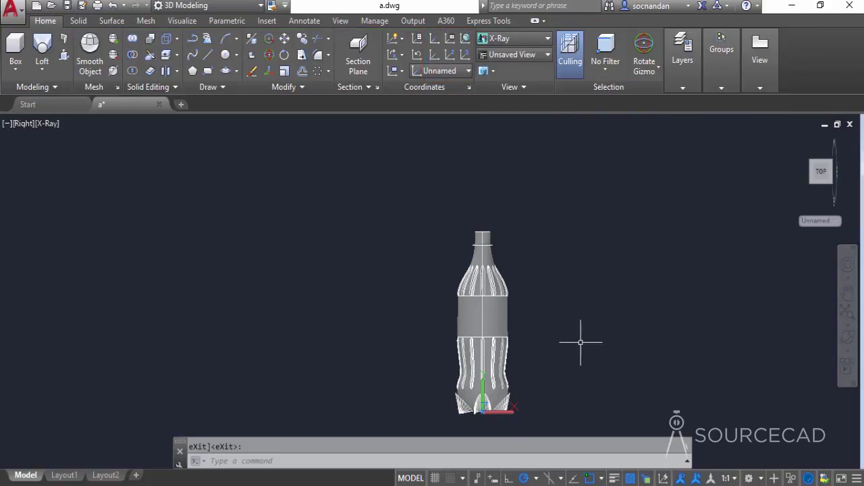
Orbit around the bottle and examine the arrayed lofted surfaces at its base in the Hidden visual style
left_click_drag(476, 361, 437, 303)
right_click(522, 218)
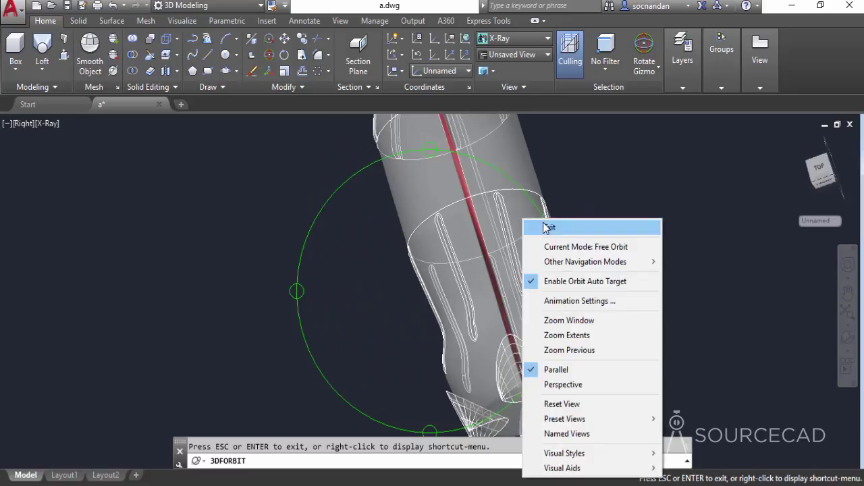
left_click(543, 225)
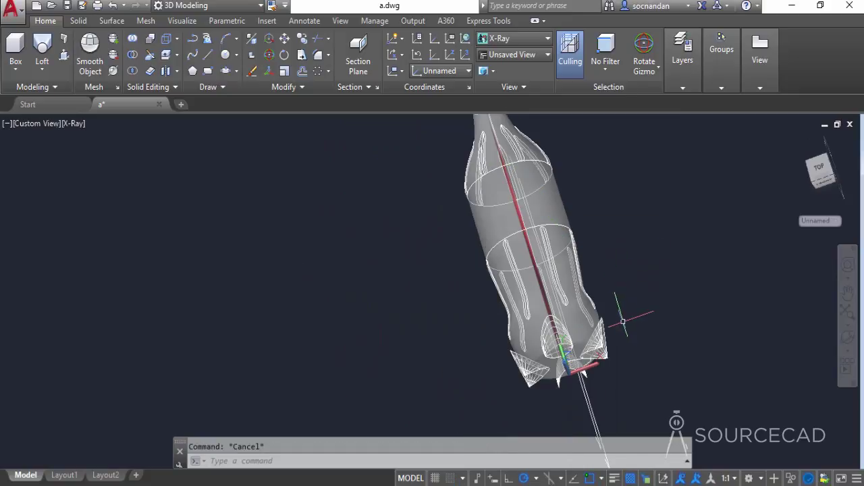
left_click(533, 40)
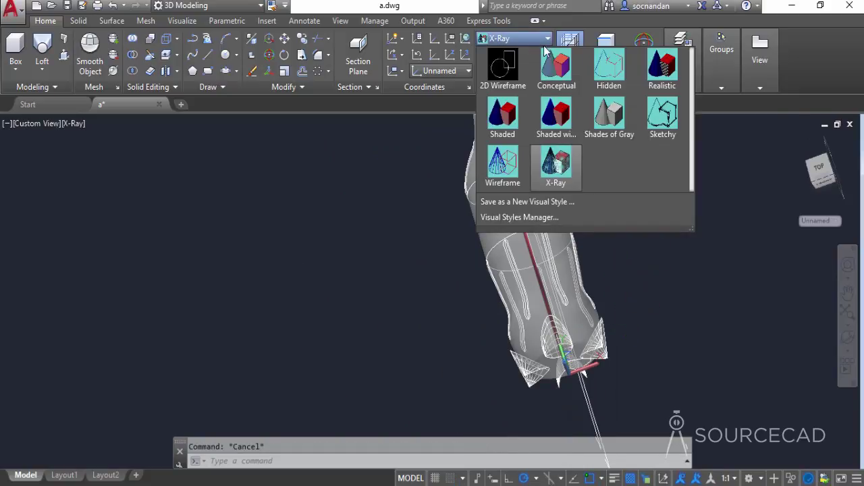
left_click(598, 81)
middle_click_drag(621, 289, 515, 272)
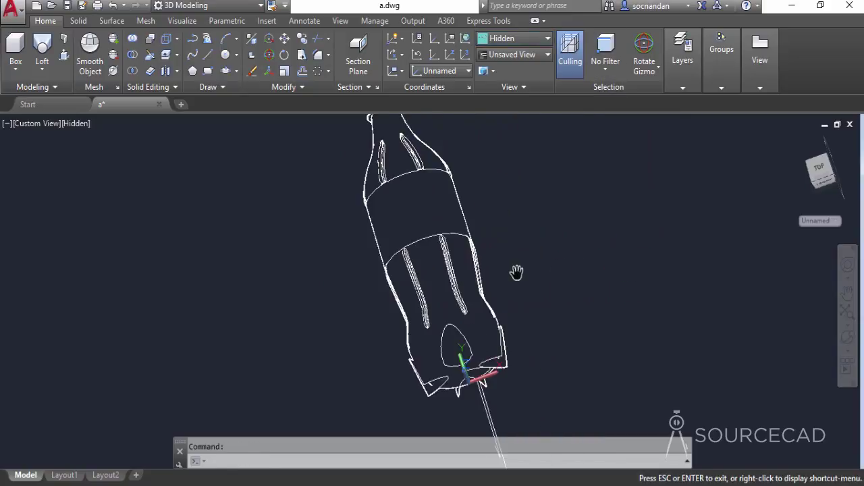
left_click(848, 339)
left_click_drag(446, 287, 542, 274)
key("Escape")
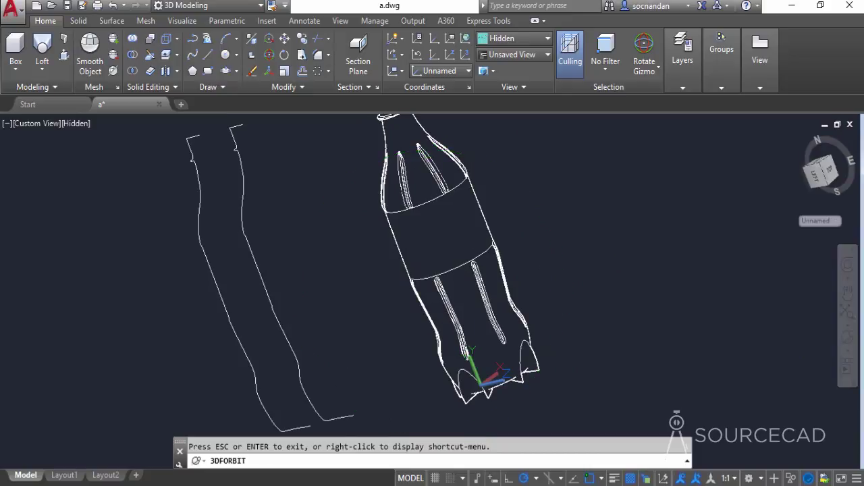
key("Escape")
Change the visual style to Conceptual and get a close view of the bottle's base
left_click(527, 39)
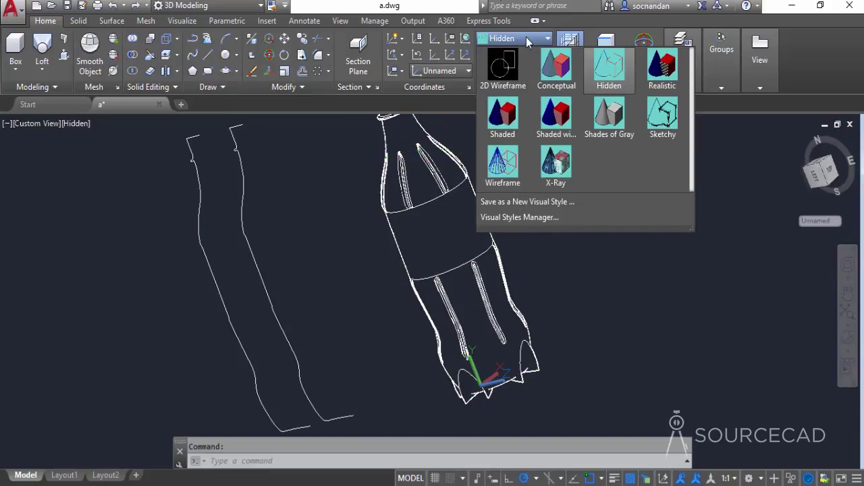
left_click(558, 74)
scroll(499, 368, "up", 5)
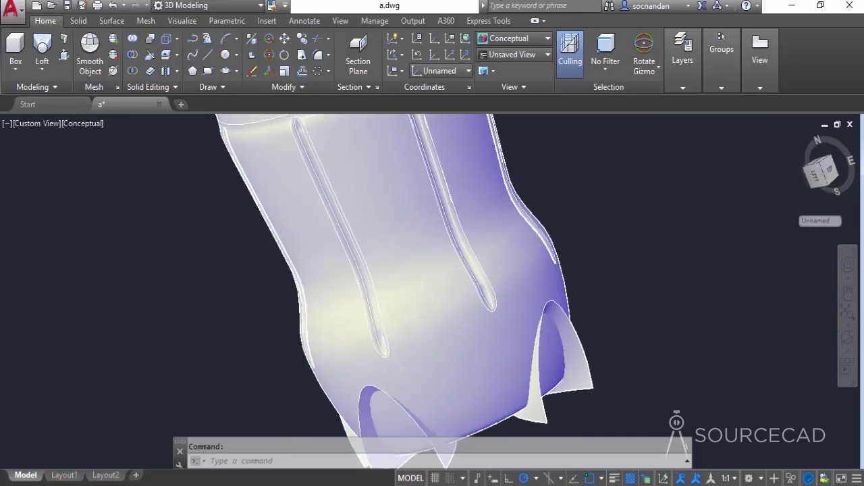
middle_click_drag(499, 353, 439, 324, "shift")
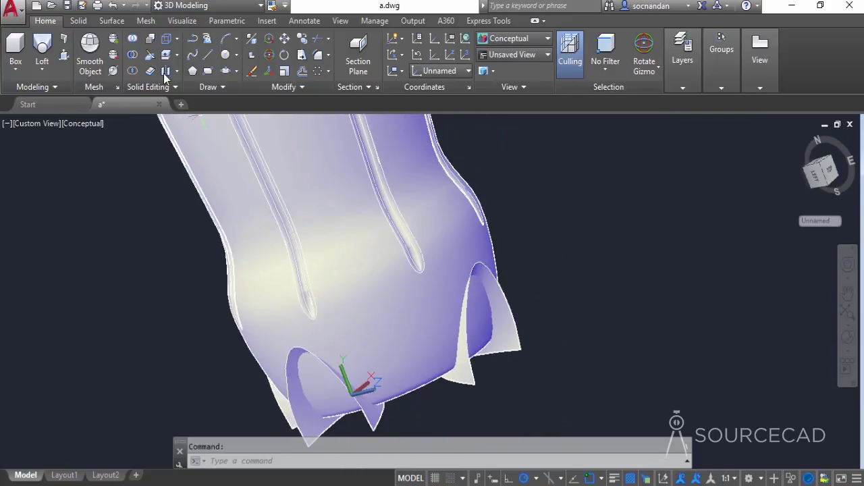
Slice the bottle solid with one of the lofted surfaces at its base, keeping both sides
left_click(150, 55)
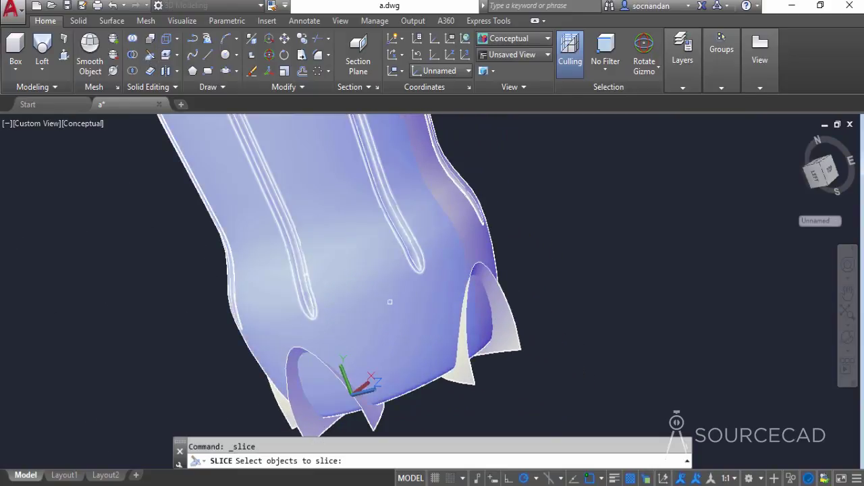
left_click(392, 304)
key("Return")
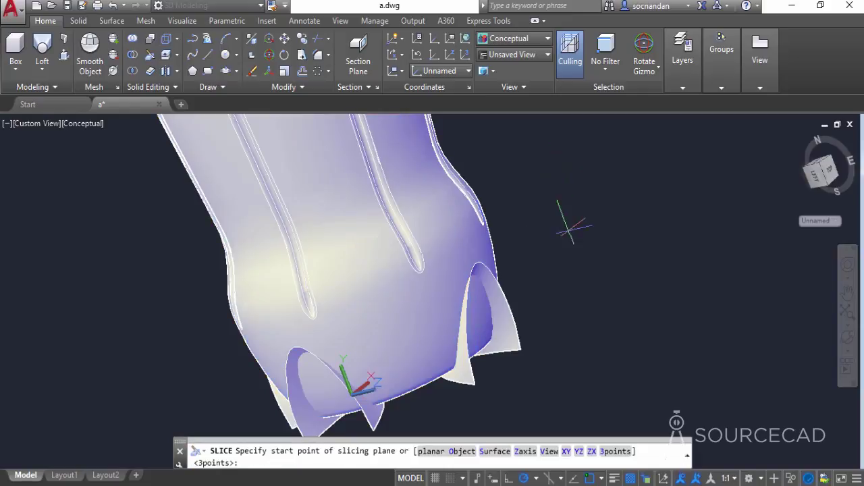
left_click(495, 451)
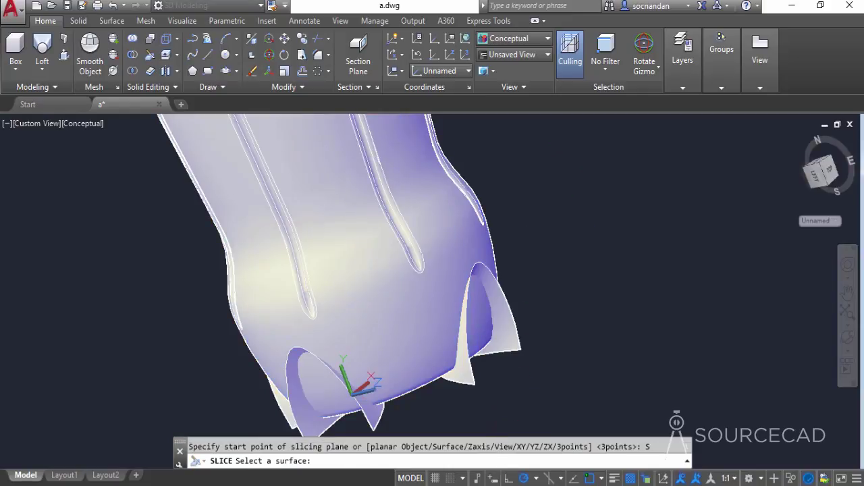
left_click(515, 341)
key("Return")
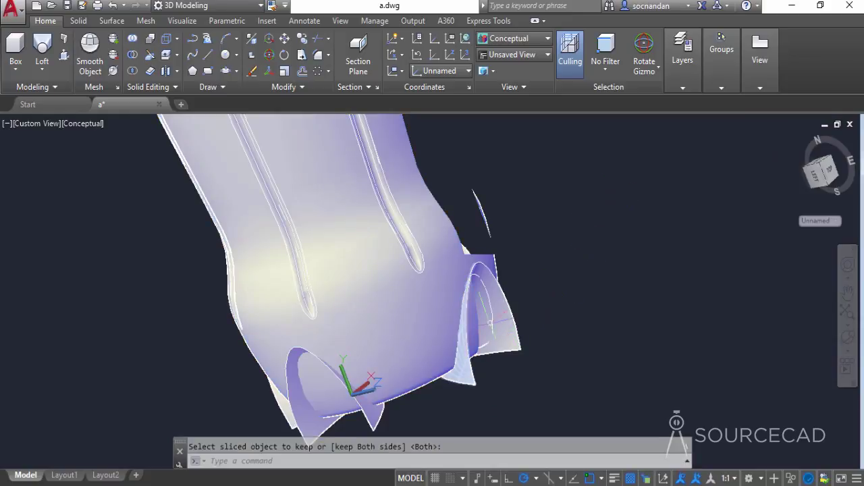
Delete the sliced-off solid piece enclosed by the lofted surface, and undo the deletion
left_click(478, 316)
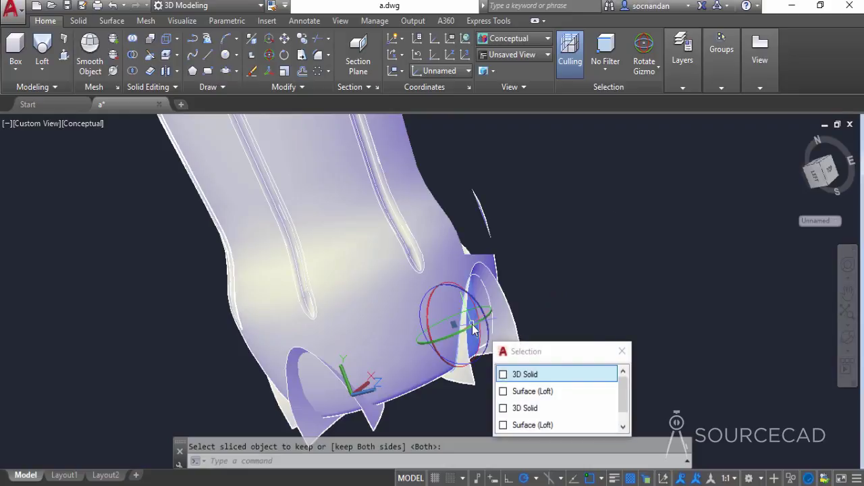
left_click(530, 375)
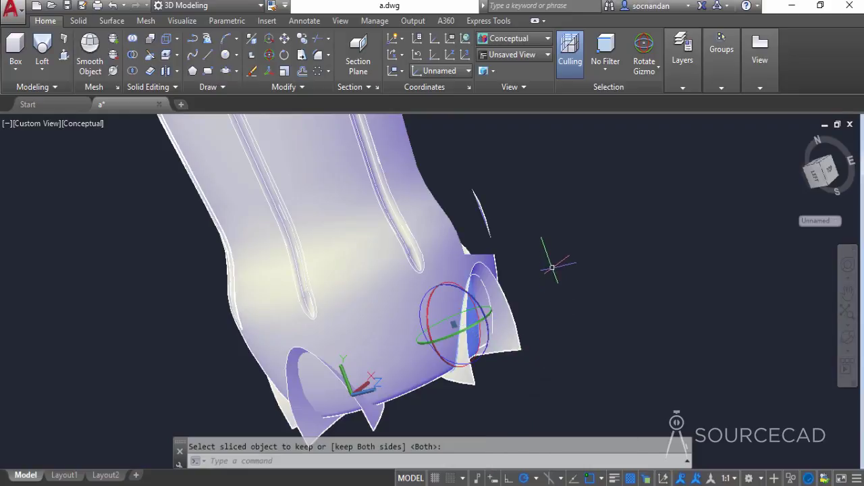
key("Delete")
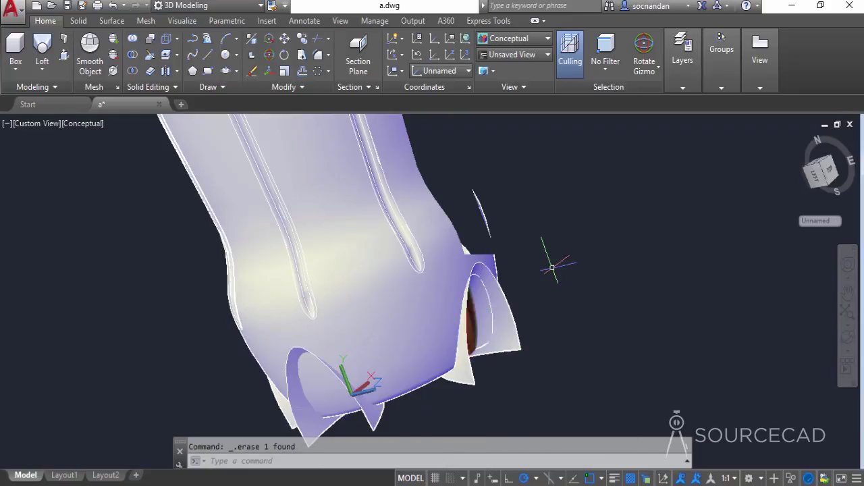
key("ctrl+z")
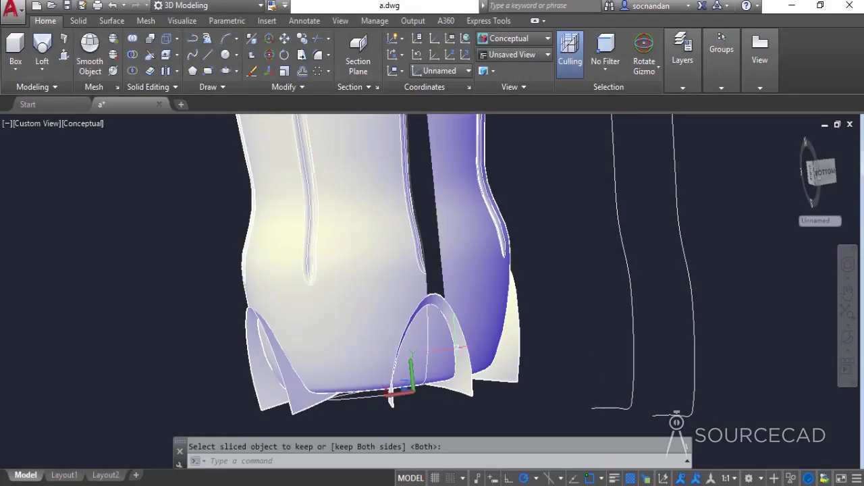
Select one lofted surface at the base together with all similar ones, and hide them
left_click(848, 341)
left_click_drag(381, 312, 428, 320)
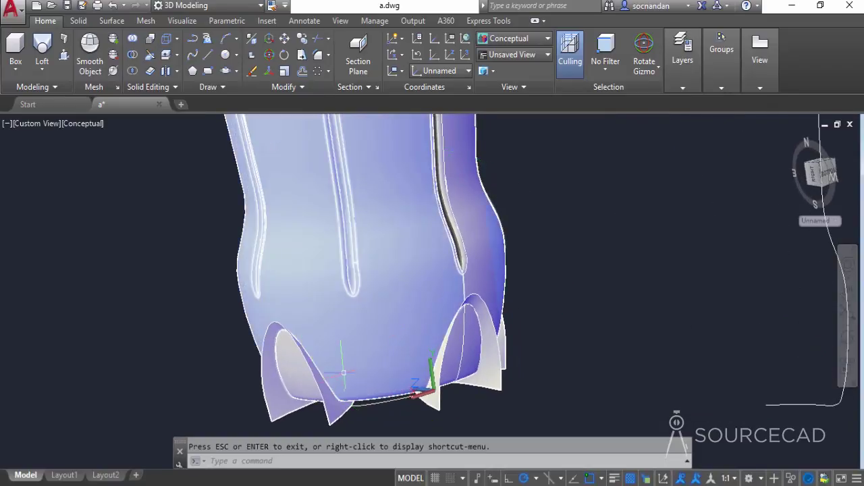
key("Escape")
left_click(287, 404)
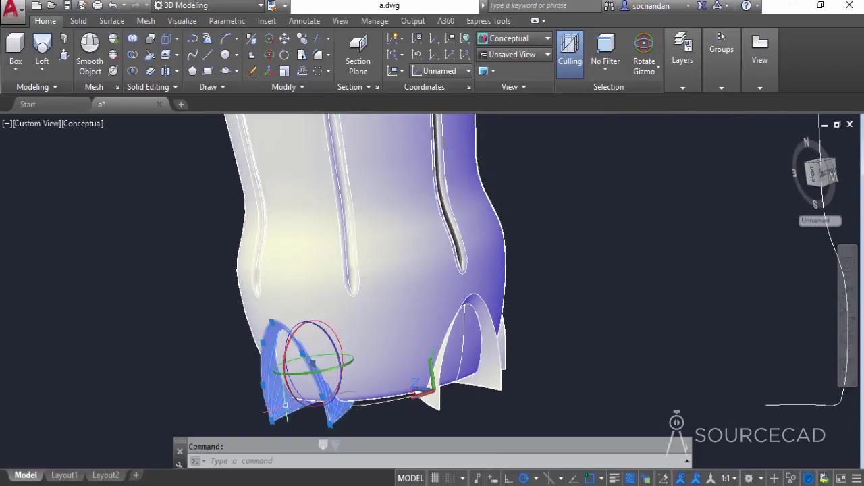
right_click(546, 213)
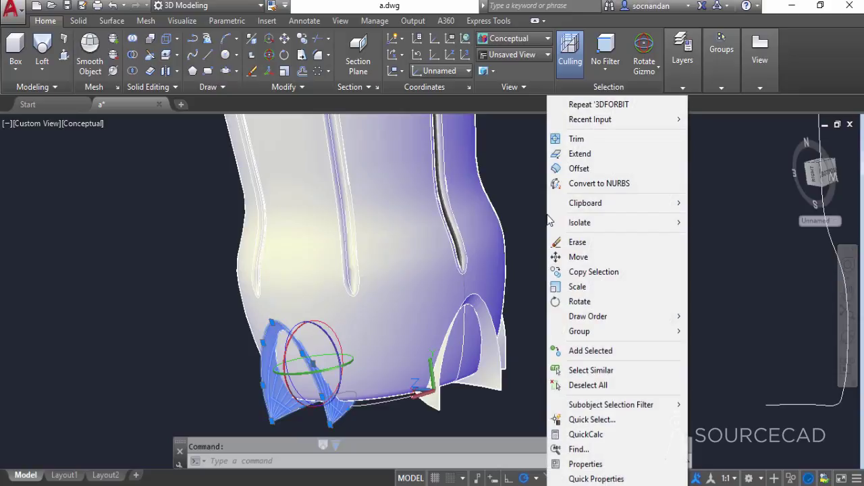
left_click(622, 370)
right_click(571, 228)
mouse_move(642, 241)
left_click(732, 261)
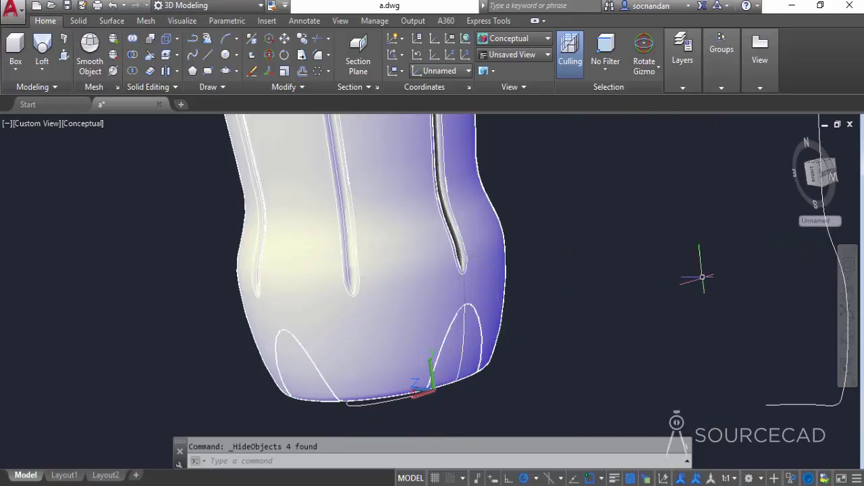
Erase the two sliced-off solid pieces sitting in the grooves on the visible side of the bottle's base
left_click(457, 345)
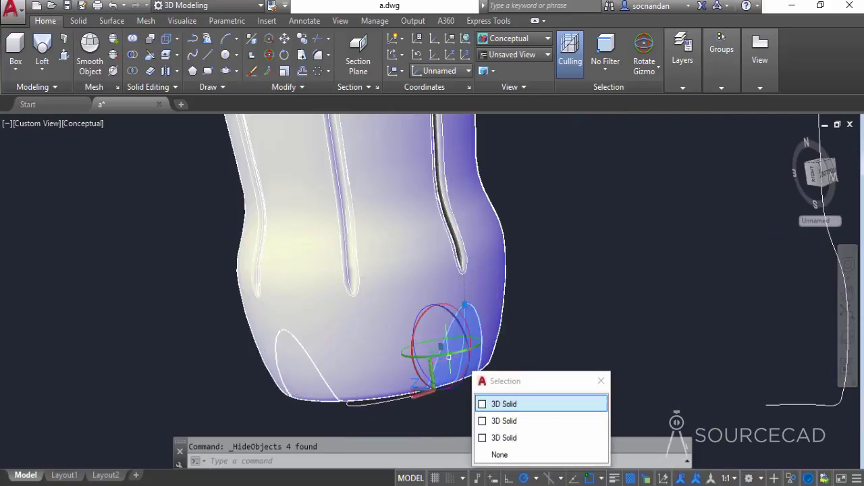
left_click(305, 359)
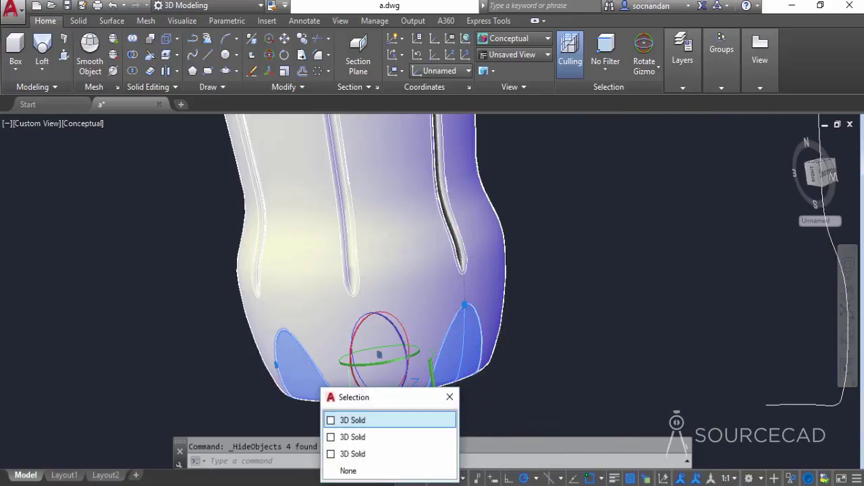
right_click(545, 264)
left_click(549, 273)
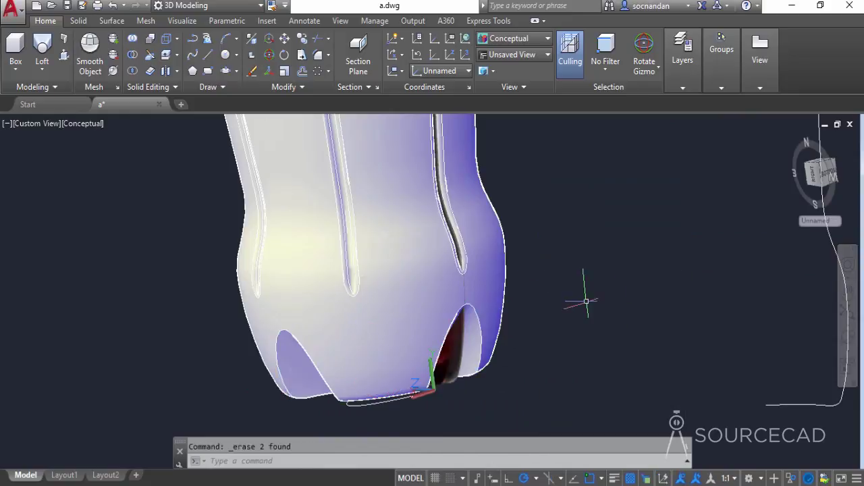
Turn to the other side of the base and erase the sliced-off solid piece there
left_click(848, 348)
left_click_drag(528, 341, 395, 256)
right_click(554, 222)
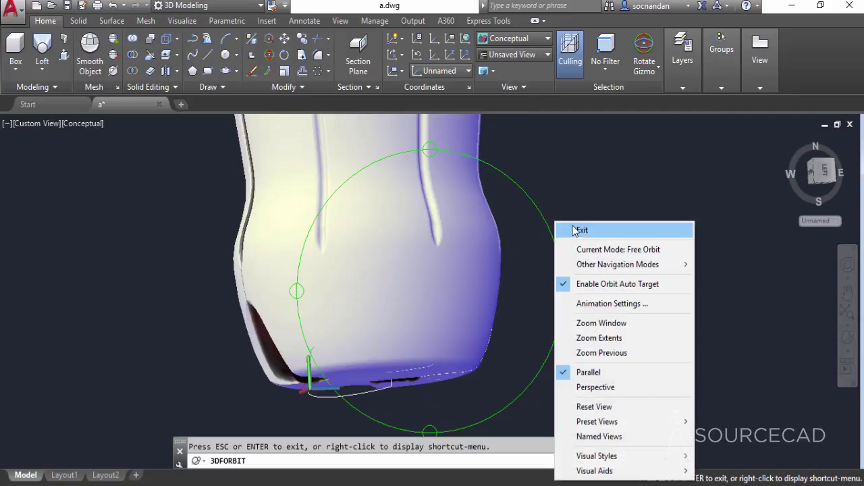
left_click(576, 229)
left_click(422, 318)
right_click(573, 310)
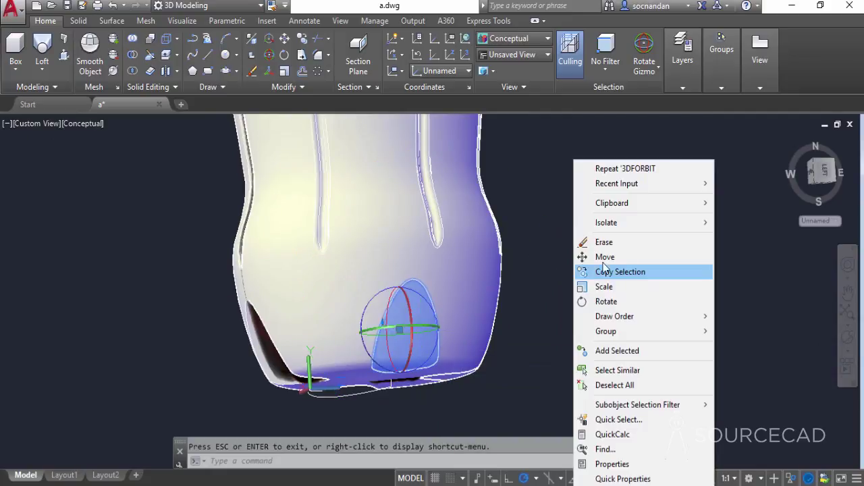
left_click(646, 241)
Erase the last sliced-off solid piece remaining in the bottle's base
left_click(849, 339)
left_click_drag(473, 315, 453, 295)
right_click(515, 268)
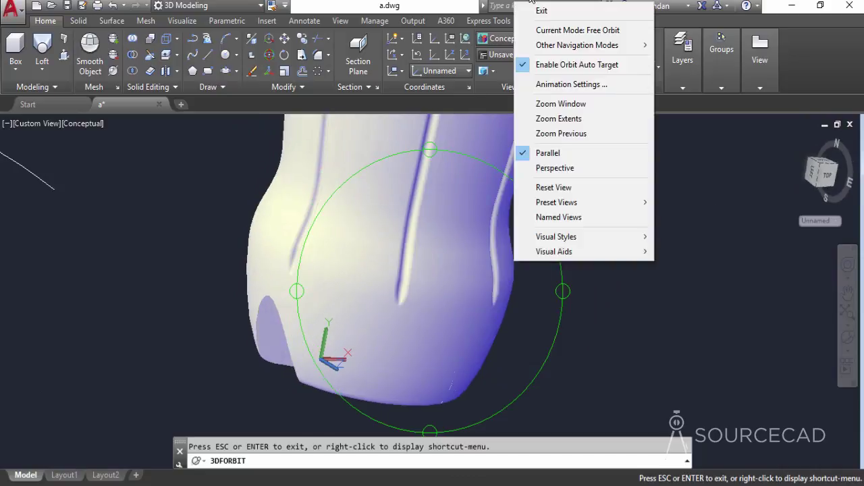
left_click(544, 10)
left_click(451, 341)
left_click(480, 418)
right_click(572, 243)
left_click(581, 241)
middle_click_drag(576, 324, 594, 351, "shift")
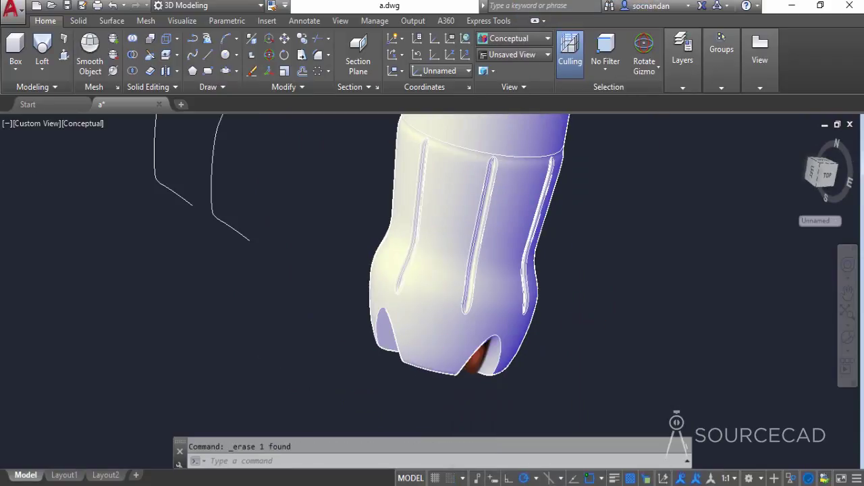
Examine the four grooves cut into the bottle's base from several angles, ending with the Front view
scroll(604, 241, "down", 5)
middle_click_drag(604, 241, 547, 318, "shift")
left_click(848, 341)
left_click_drag(504, 344, 459, 326)
key("Escape")
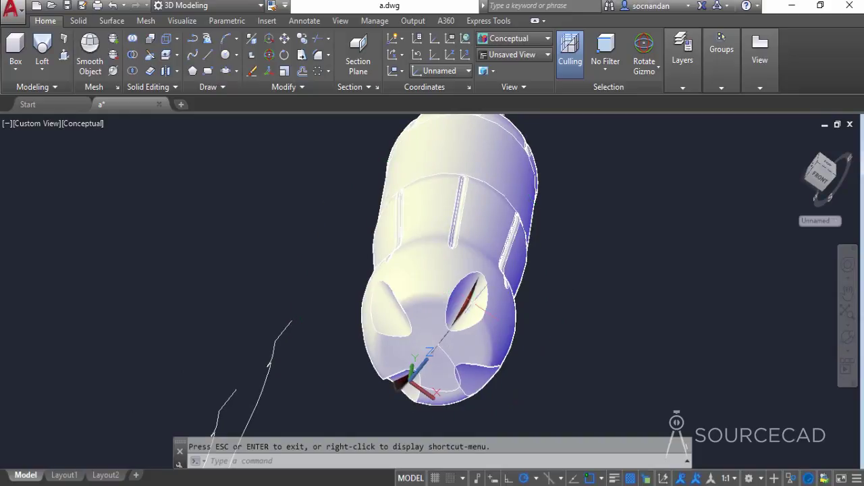
left_click_drag(469, 297, 446, 284)
key("Escape")
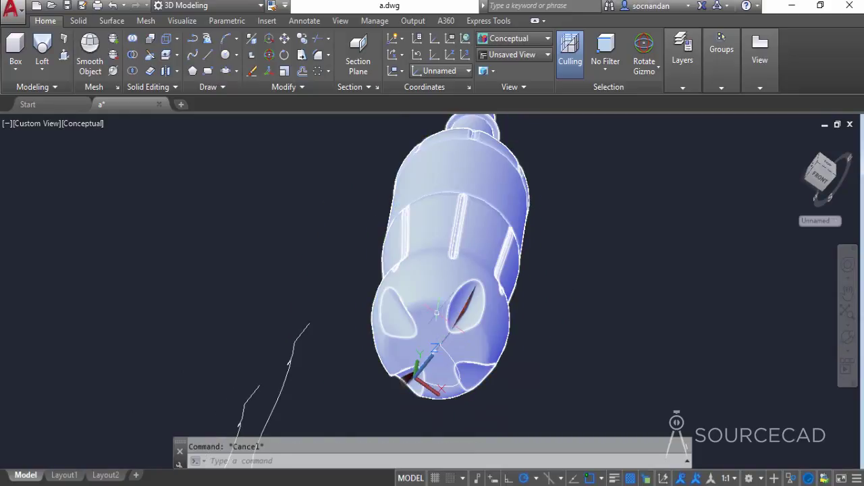
left_click(85, 22)
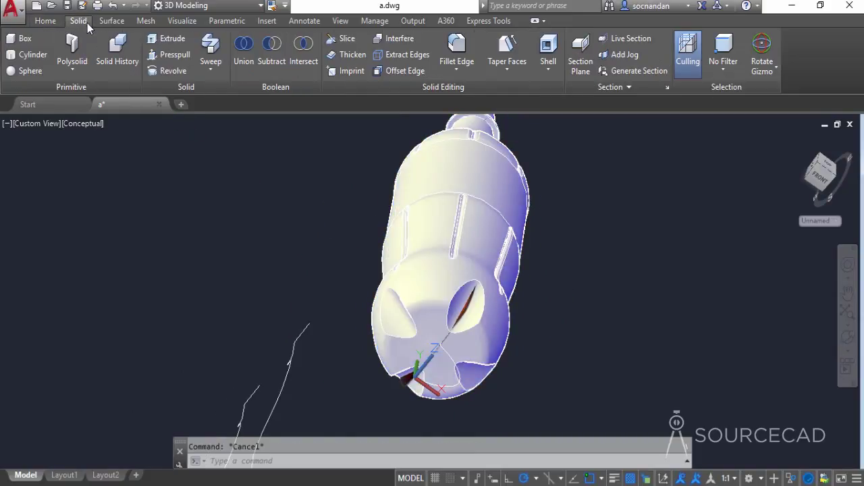
left_click(820, 174)
scroll(432, 196, "up", 5)
middle_click_drag(420, 228, 403, 273)
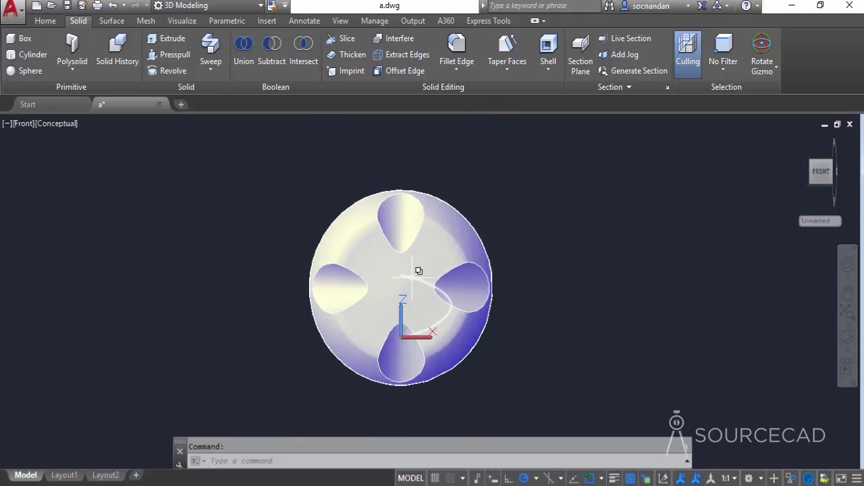
Start Fillet Edge with object snap and polar tracking off, and set a radius of about 6.84 by picking two points beside the upper groove
left_click(457, 49)
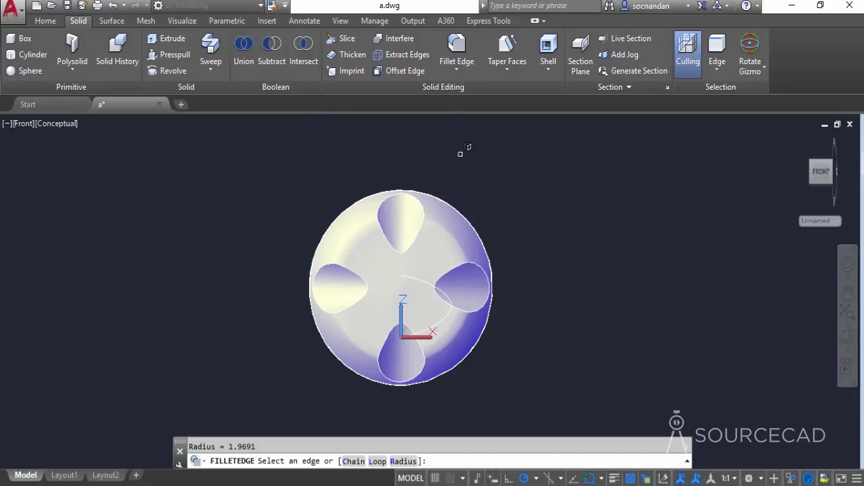
left_click(404, 462)
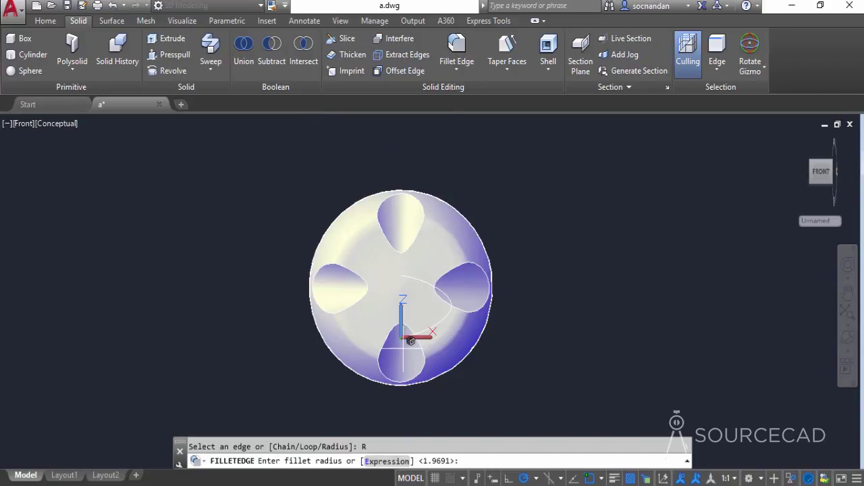
left_click(588, 479)
left_click(525, 479)
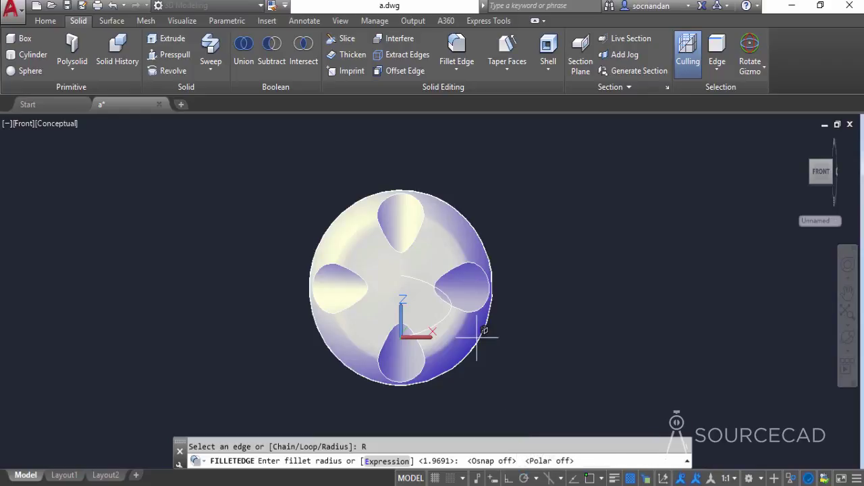
scroll(417, 225, "up", 3)
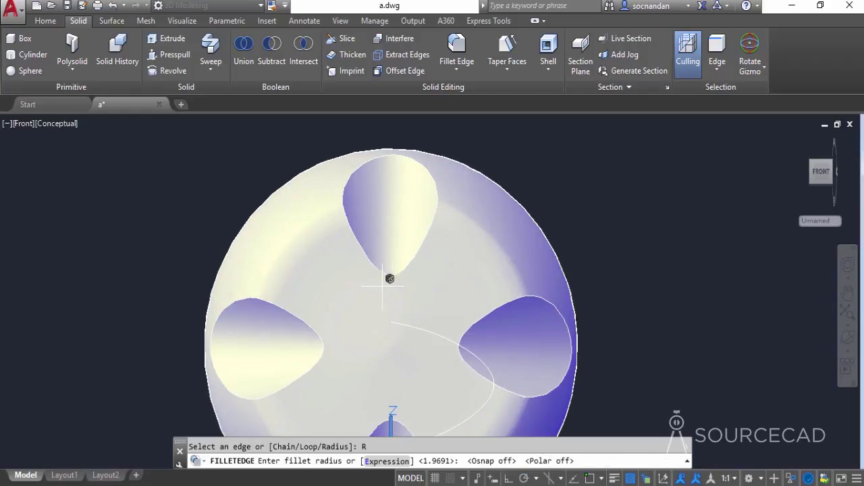
left_click(409, 244)
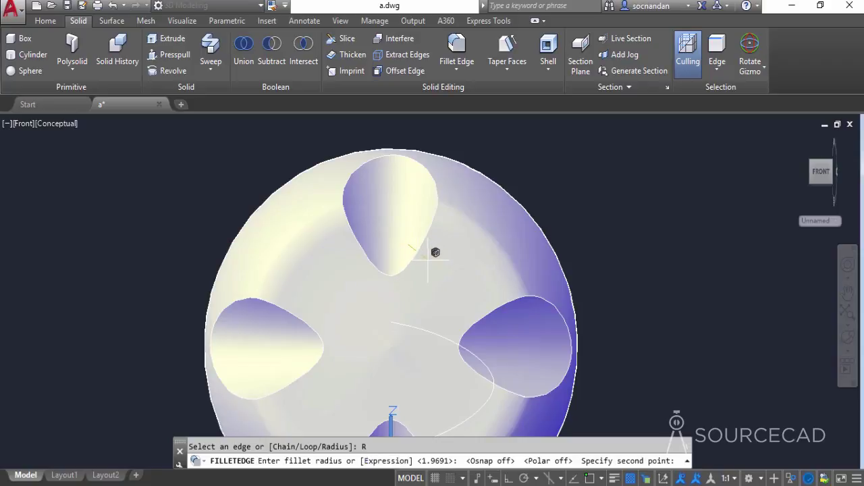
left_click(426, 258)
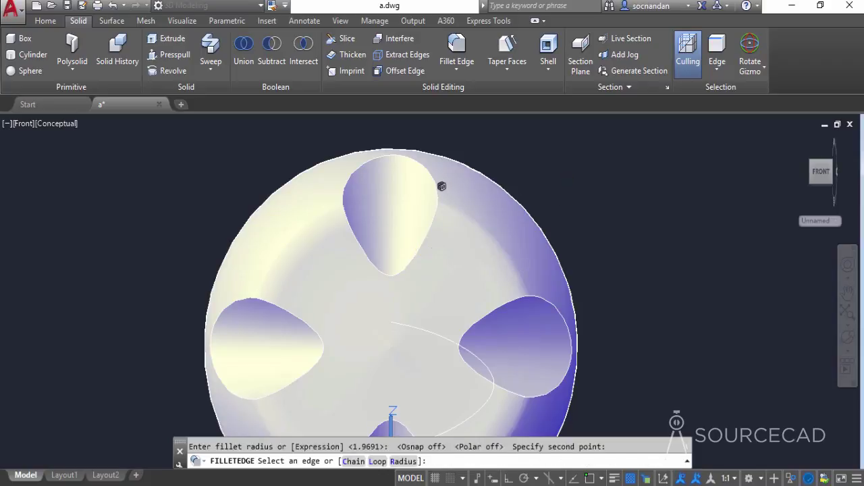
Fillet the complete edge loop of the upper groove in the base, then restart Fillet Edge
left_click(377, 461)
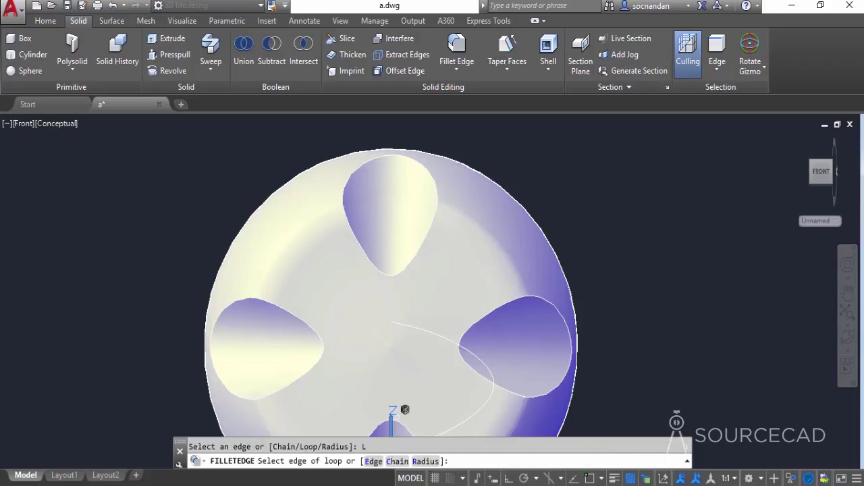
left_click(439, 192)
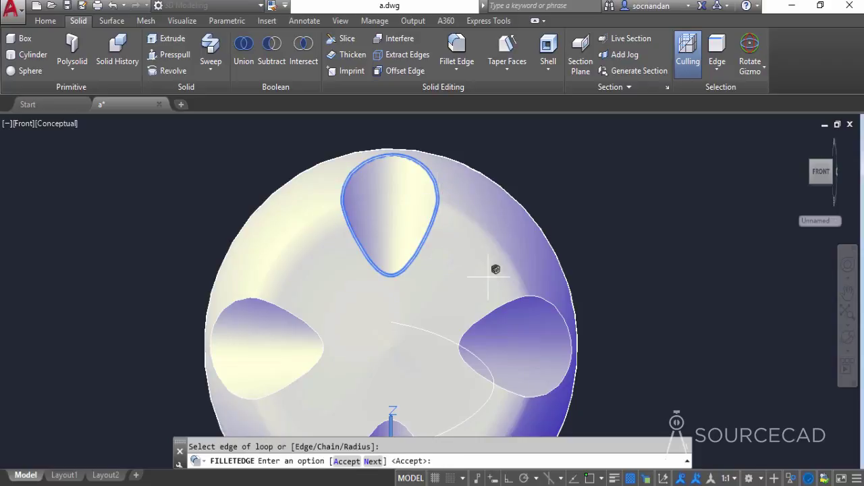
key("Return")
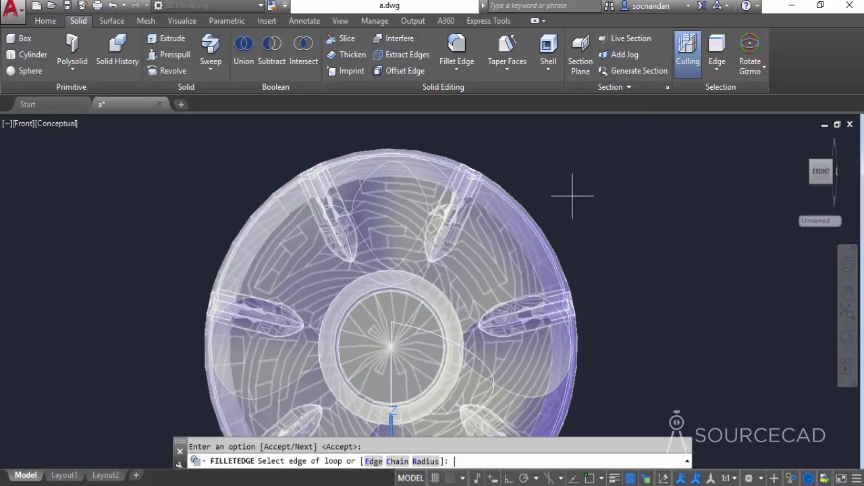
key("Return")
key("Return")
key("Return")
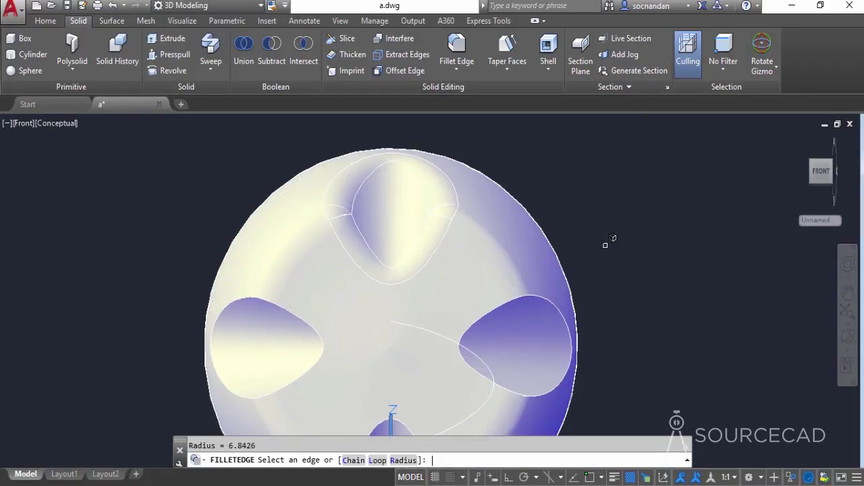
Inspect the filleted groove edges around the bottle's base from other angles
middle_click_drag(492, 270, 433, 304, "shift")
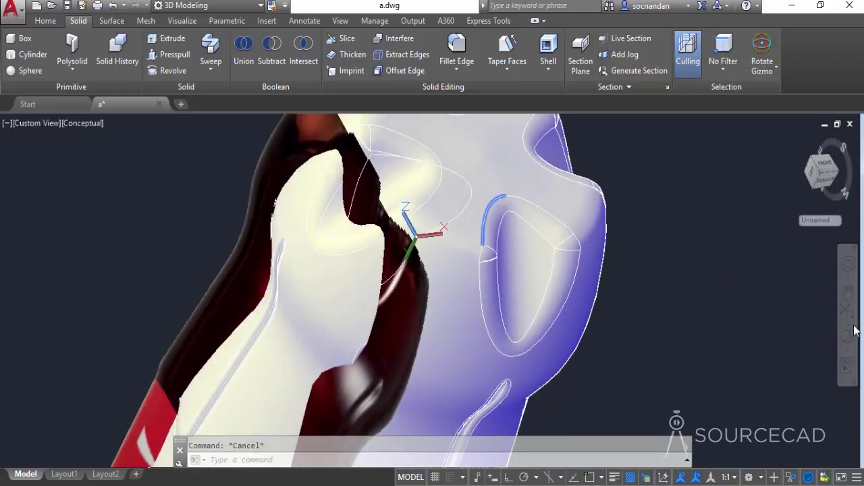
left_click(848, 336)
left_click_drag(534, 227, 463, 324)
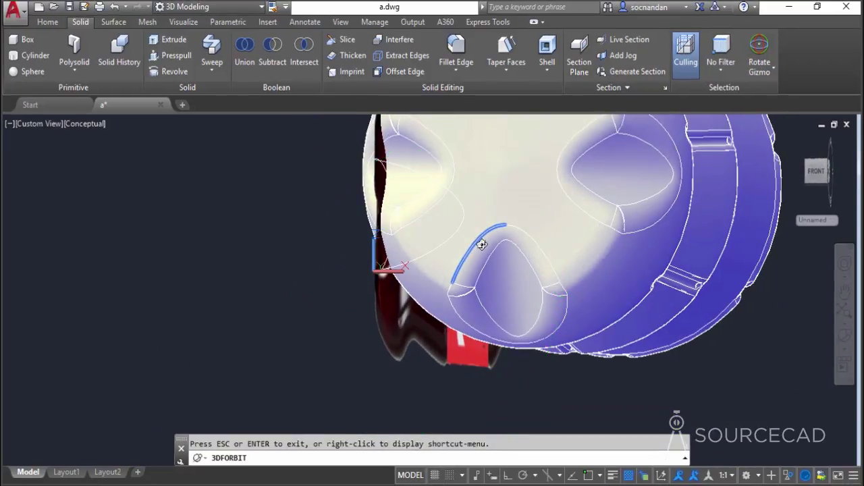